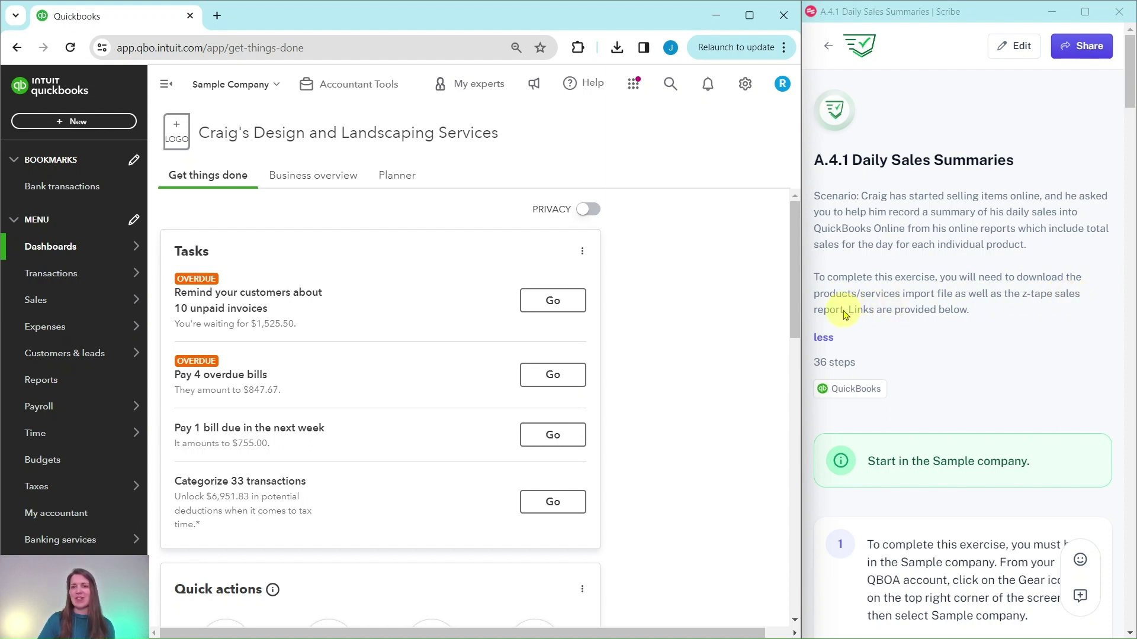
Open the list of products and services belonging to the sample company's sales area.
scroll(968, 311, "down", 4)
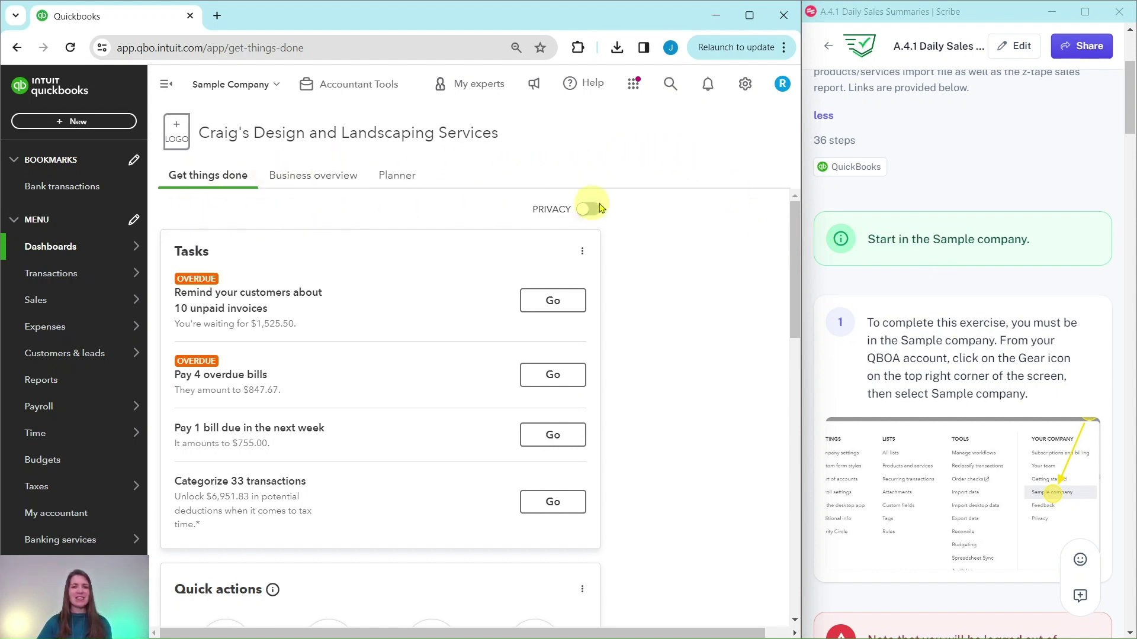
scroll(948, 314, "down", 12)
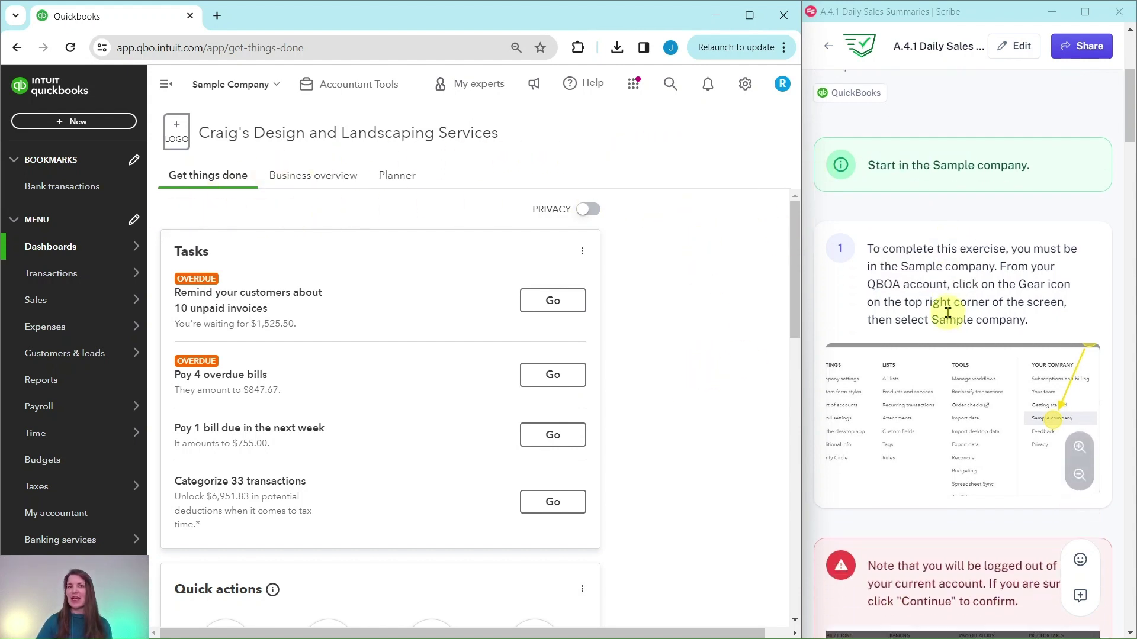
scroll(944, 309, "down", 3)
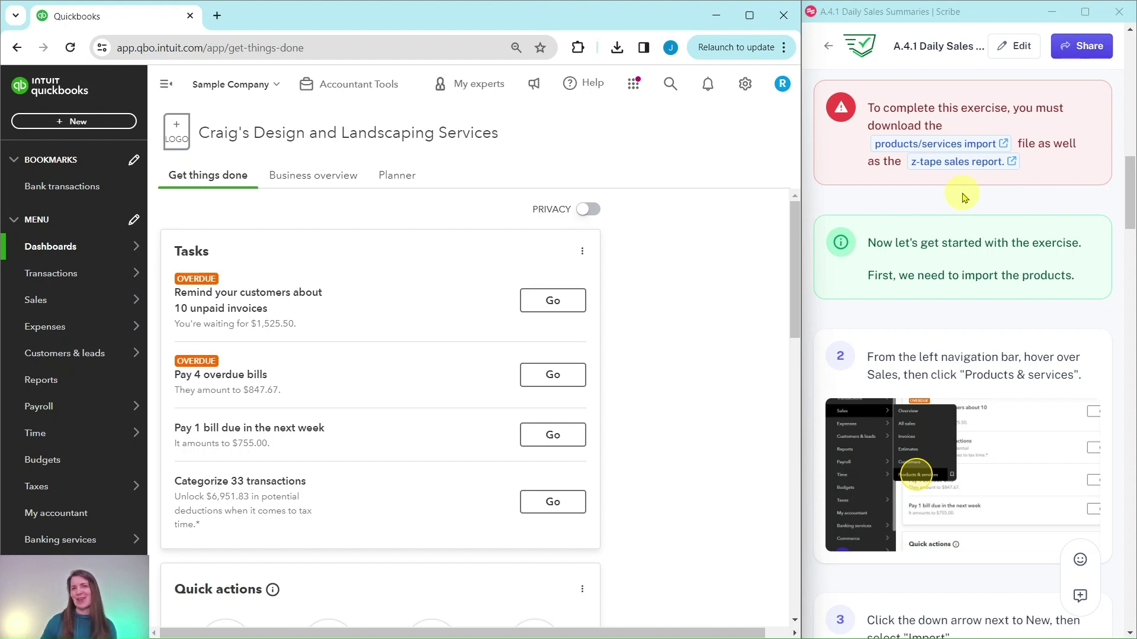
scroll(966, 191, "down", 3)
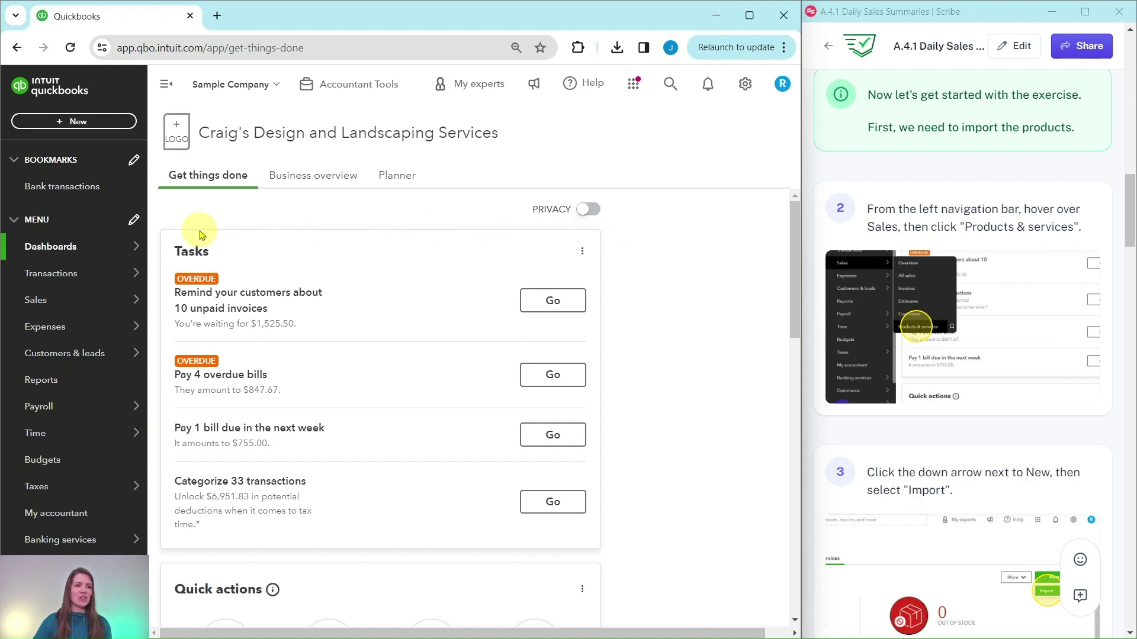
mouse_move(27, 301)
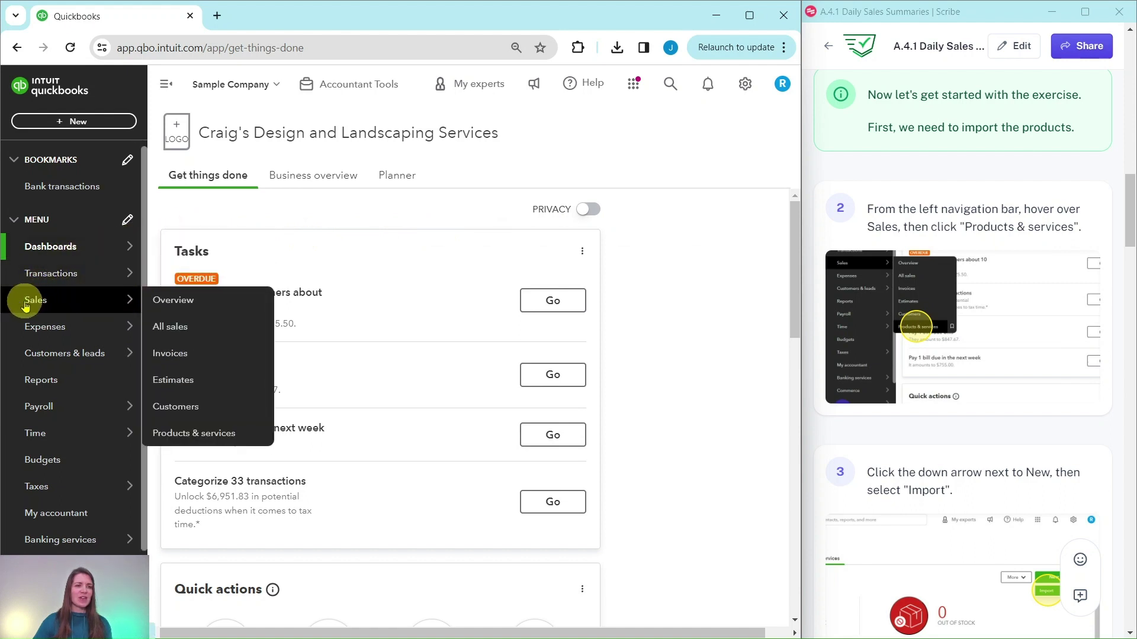
left_click(199, 435)
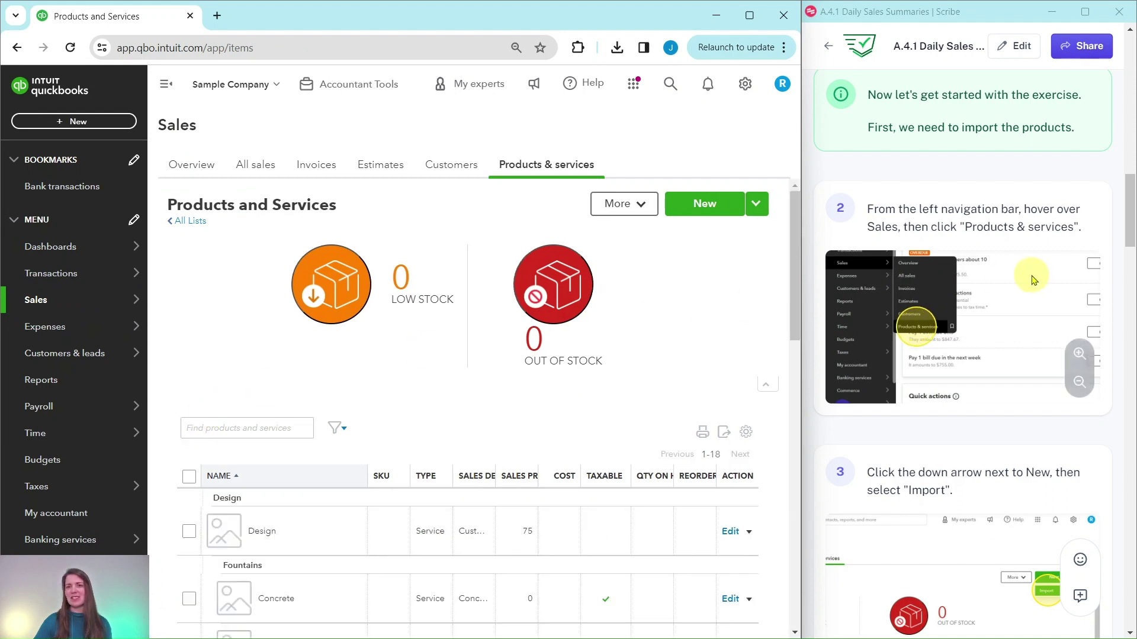
Start an import of products and services from the Products and Services list.
scroll(1030, 279, "down", 6)
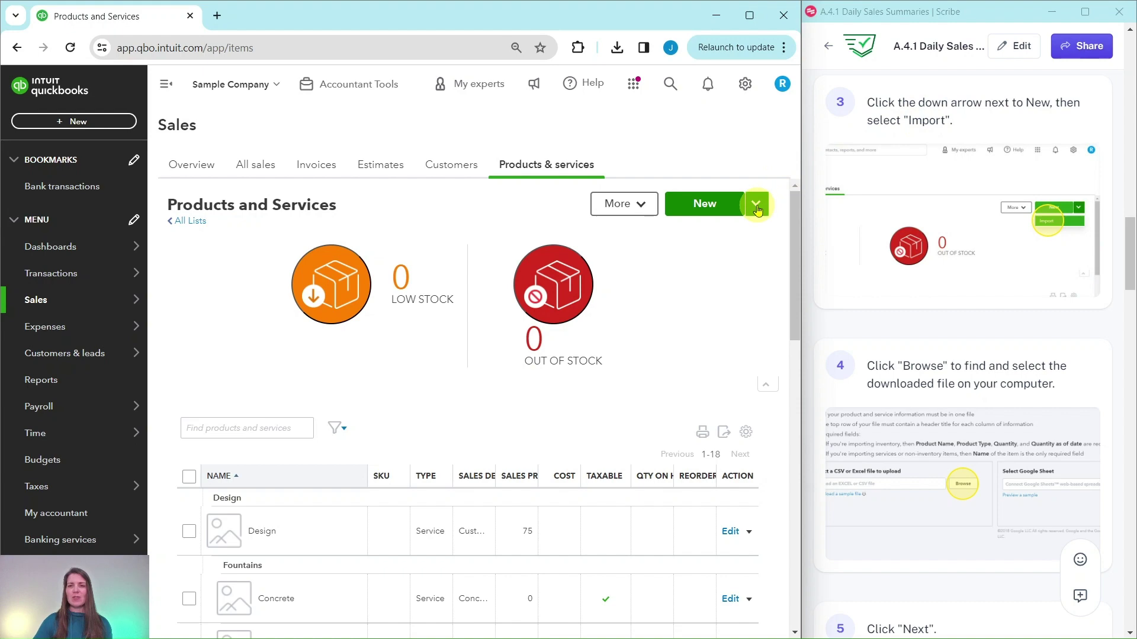
left_click(756, 206)
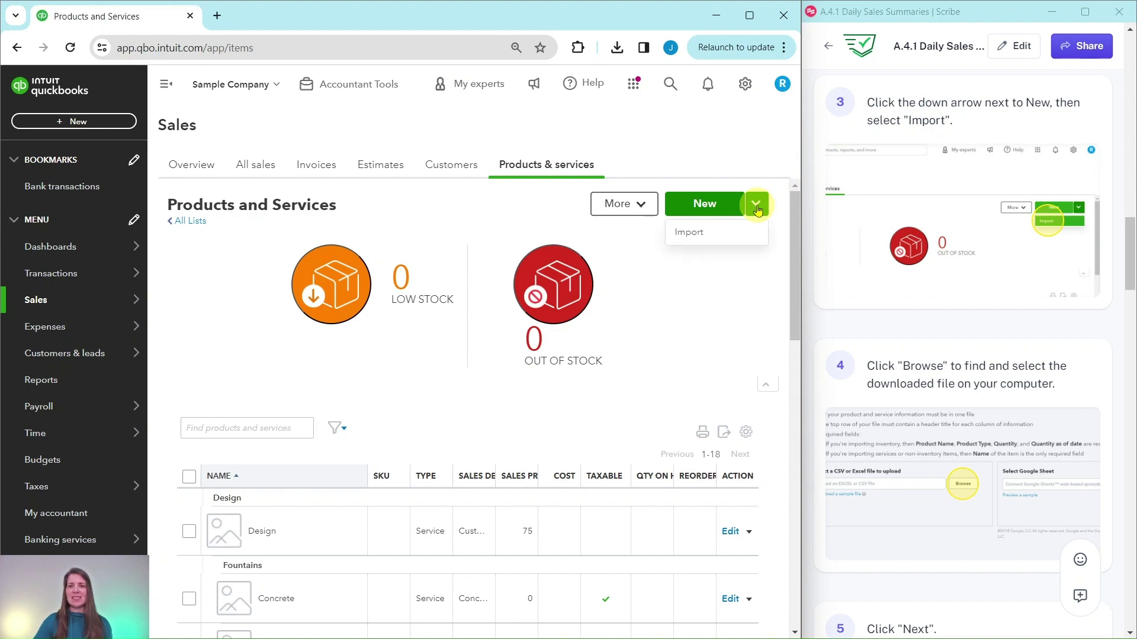
left_click(695, 234)
scroll(912, 231, "down", 4)
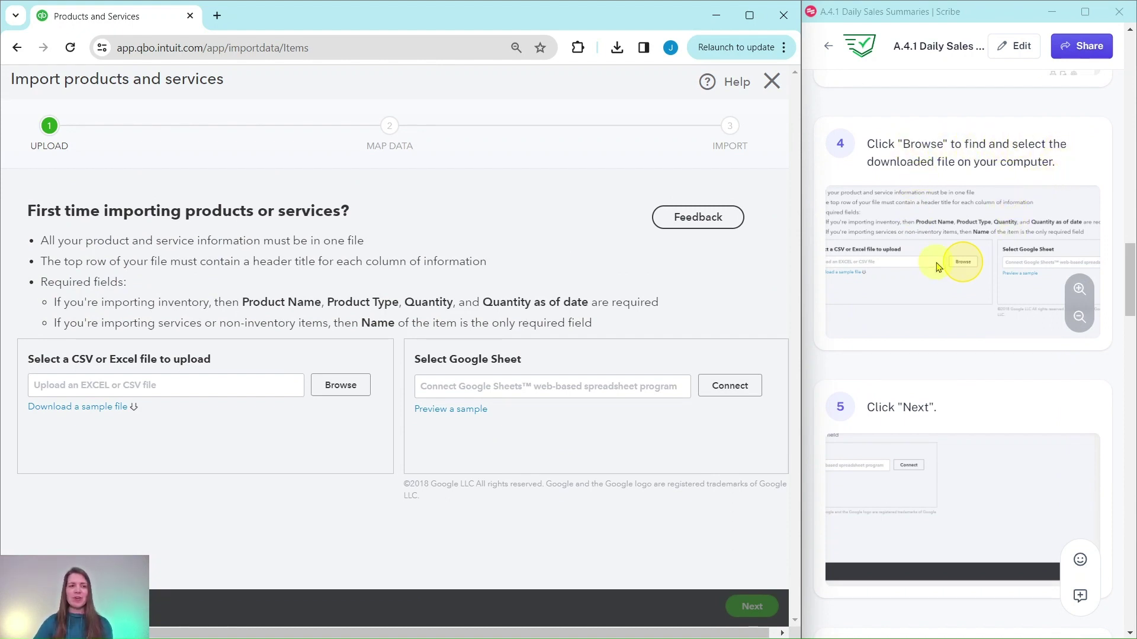
Upload the PandS_Spreadsheet file from the Advanced Course folder and continue to the field mapping.
left_click(341, 388)
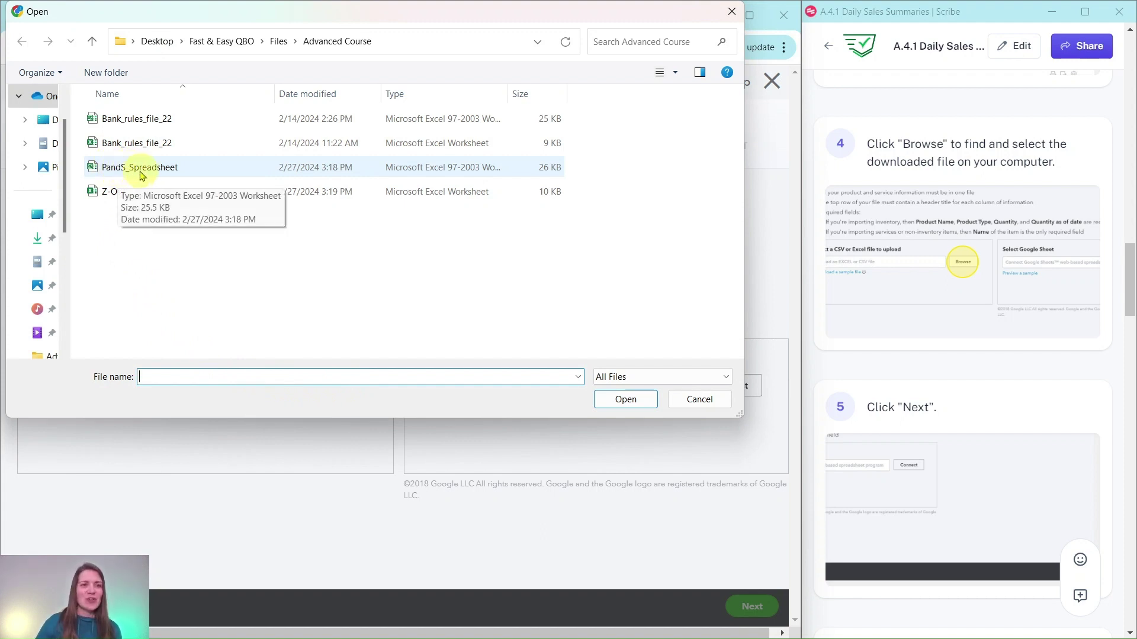
left_click(214, 172)
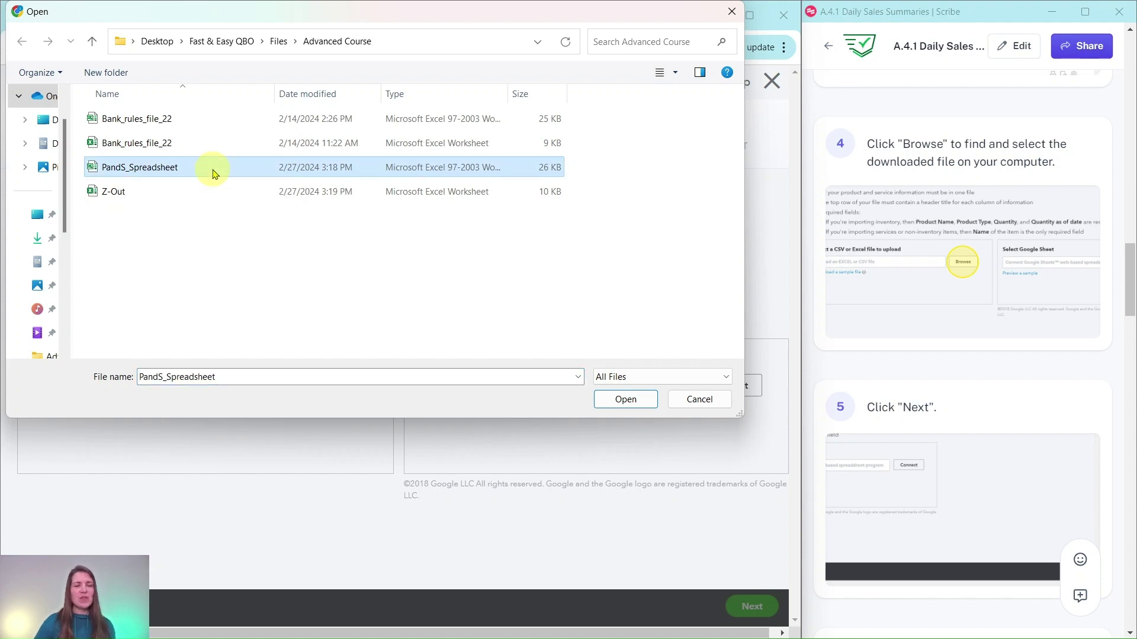
left_click(623, 402)
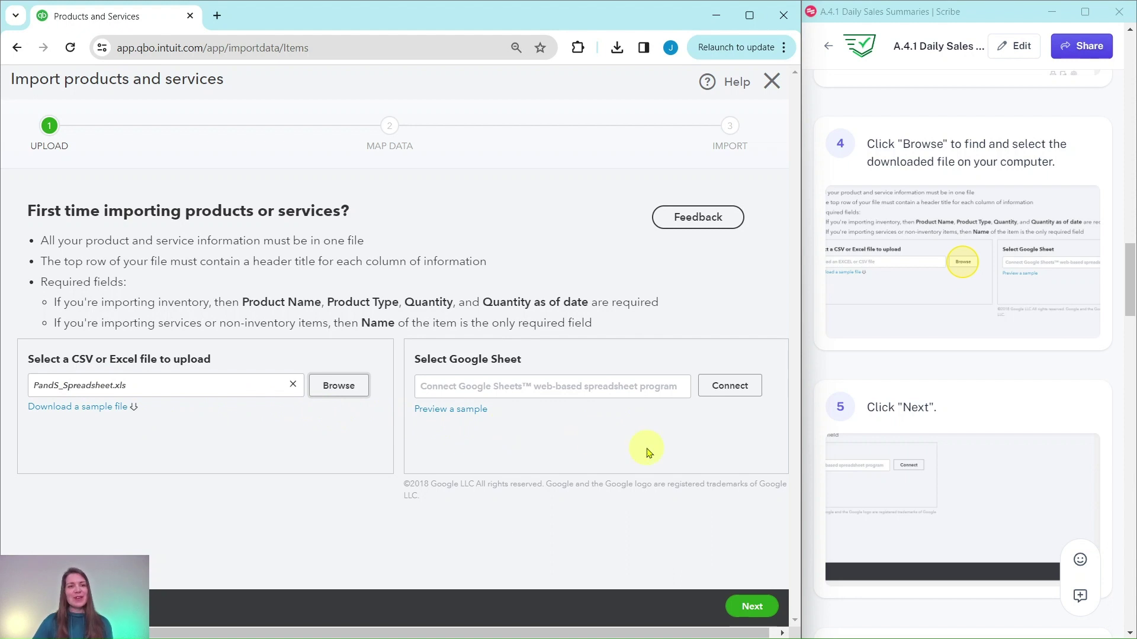
left_click(761, 595)
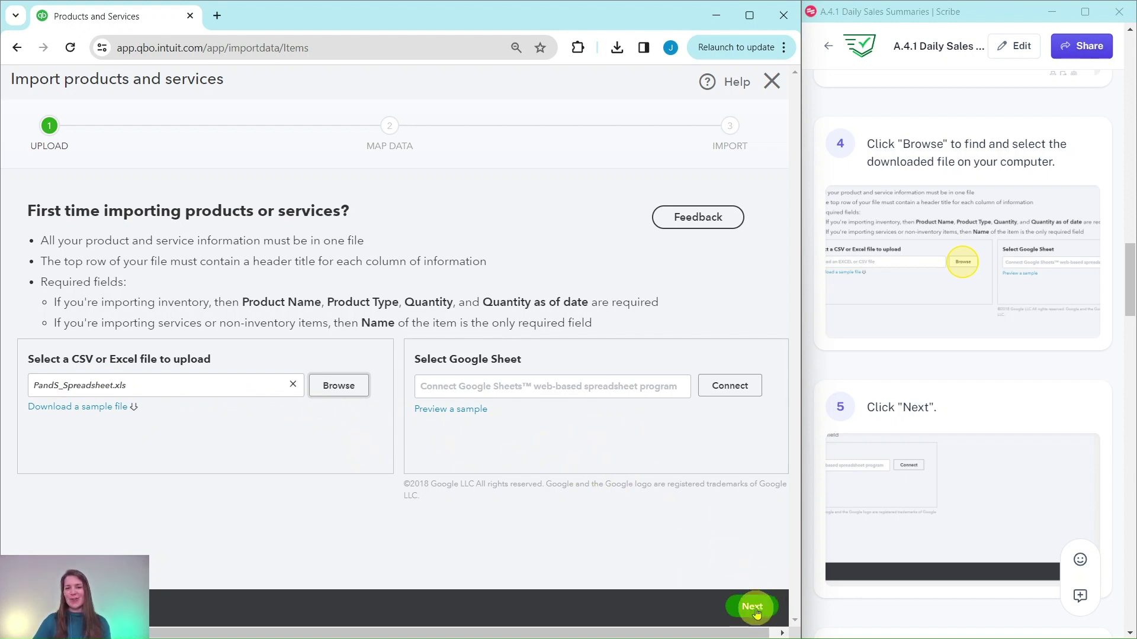
scroll(934, 431, "down", 1)
scroll(934, 431, "down", 5)
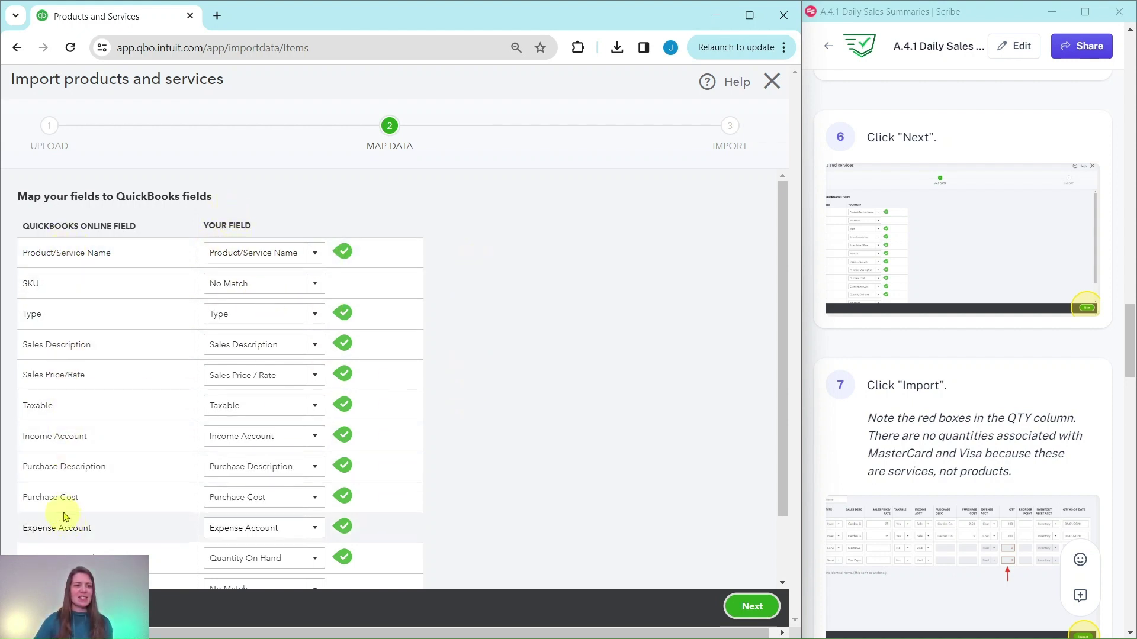
Accept the suggested field mapping, review the item rows through to their quantity columns, and import the products and services.
left_click(37, 606)
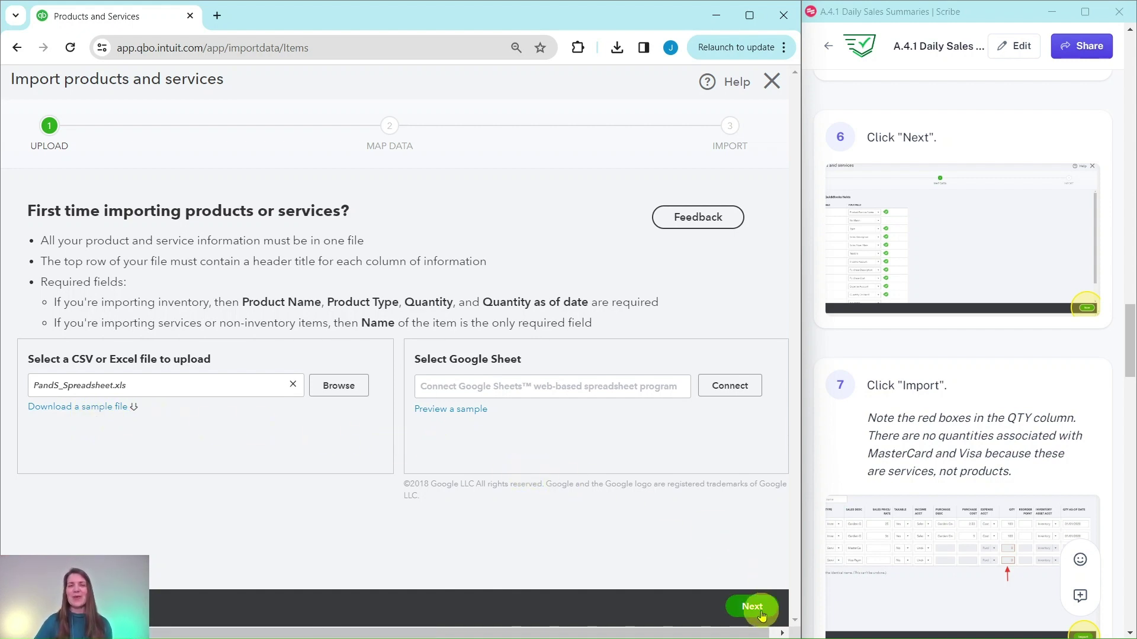
left_click(762, 616)
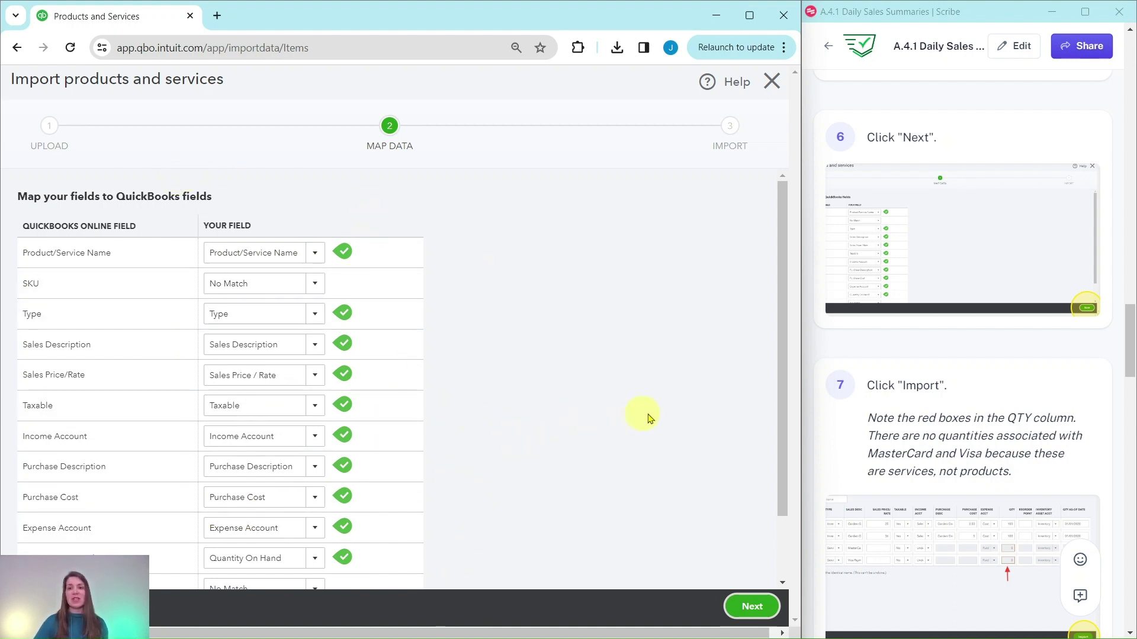
left_click(753, 606)
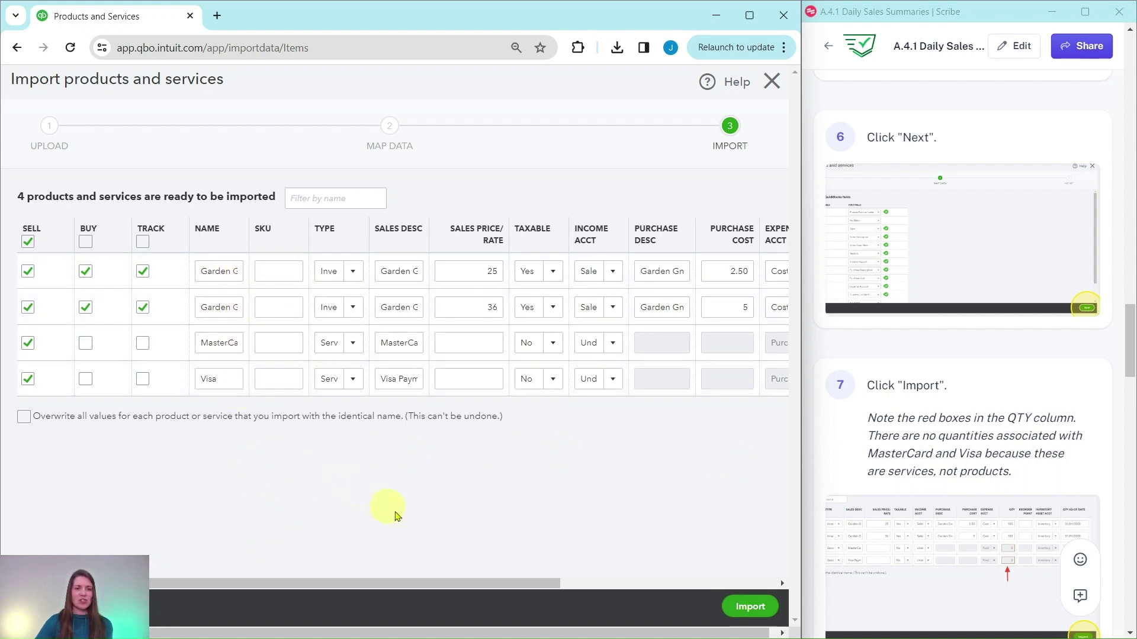
left_click_drag(458, 589, 752, 584)
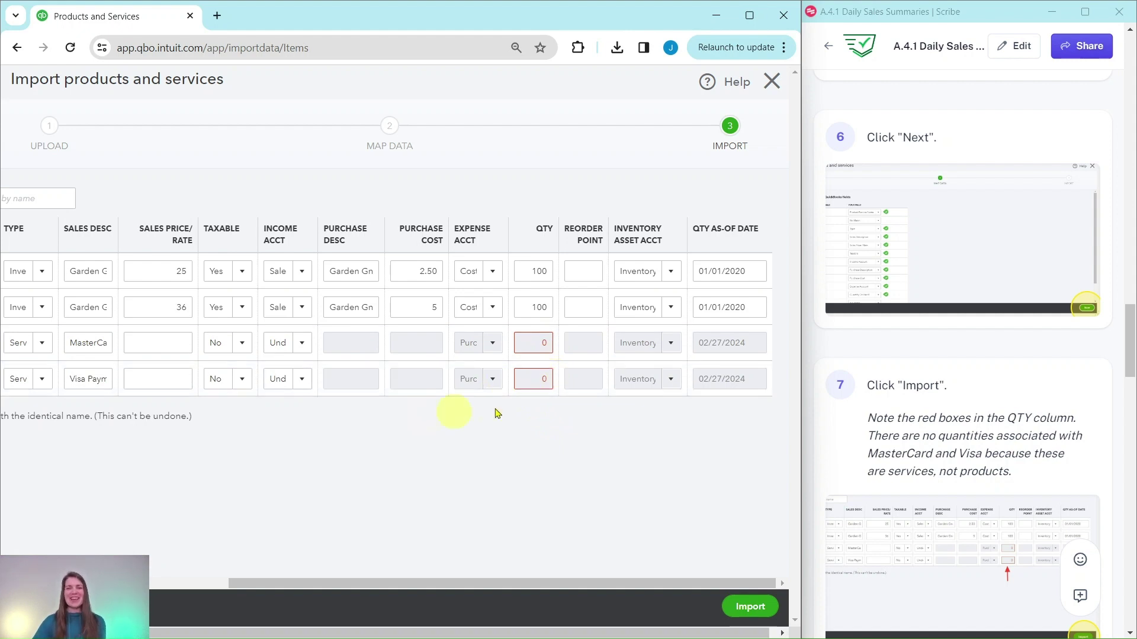
scroll(937, 412, "down", 1)
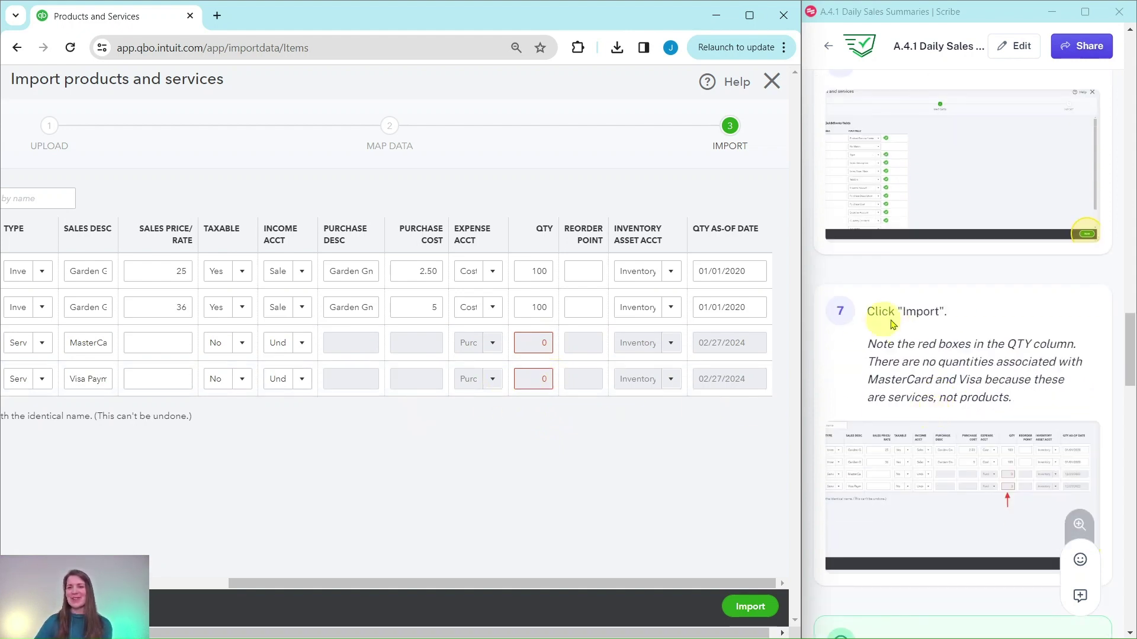
left_click(750, 608)
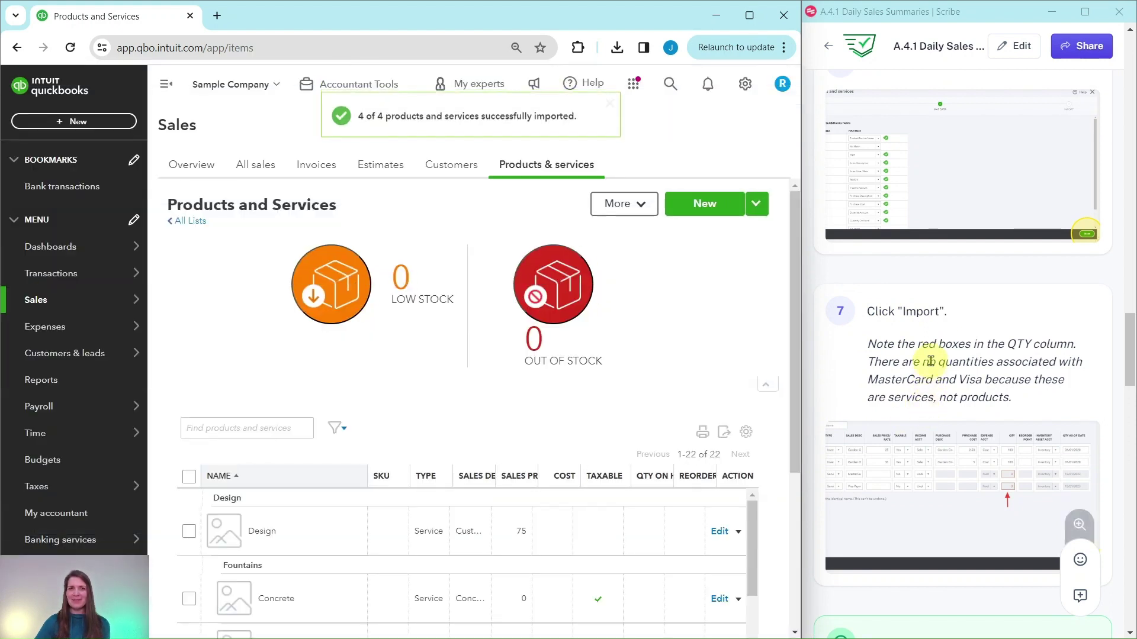
Create a new blank sales receipt for recording the daily sales.
scroll(930, 360, "down", 5)
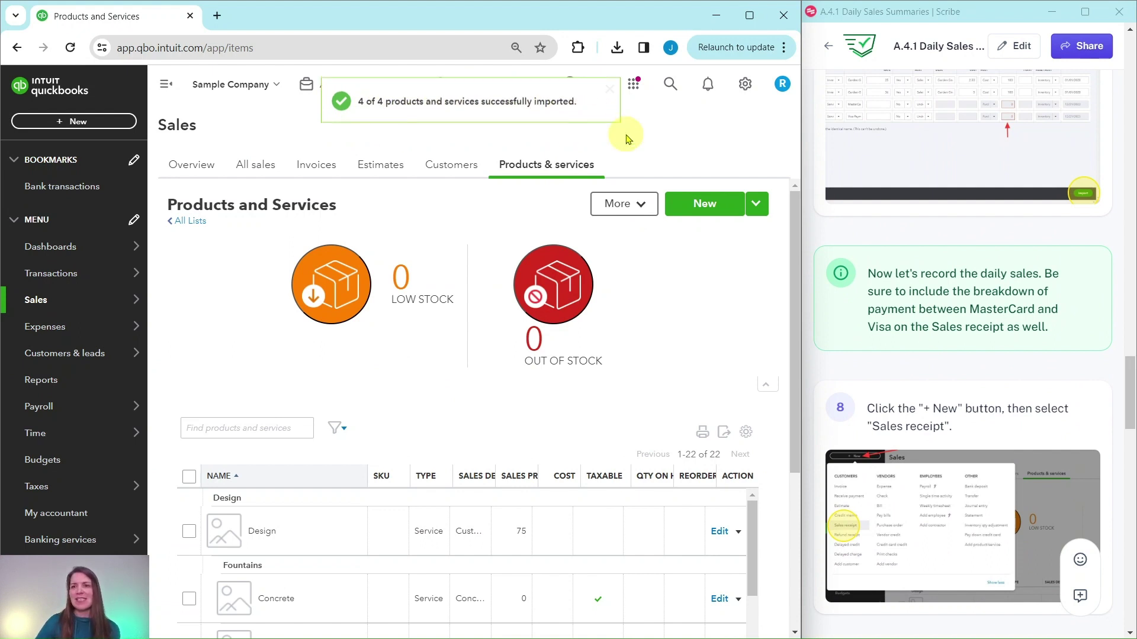
scroll(927, 219, "down", 1)
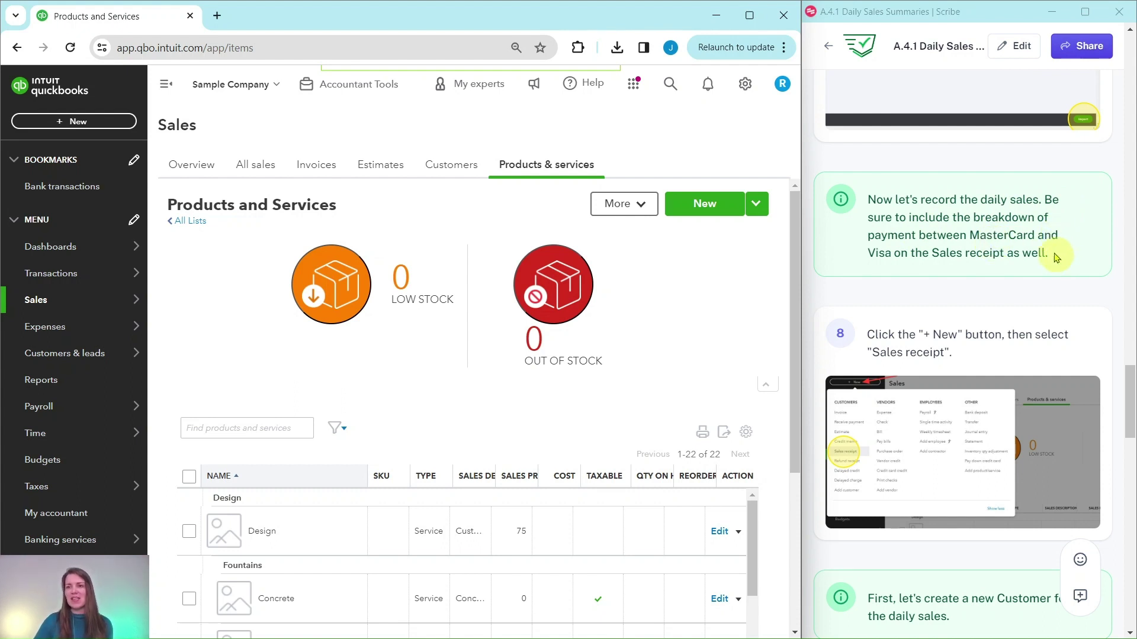
scroll(957, 265, "down", 1)
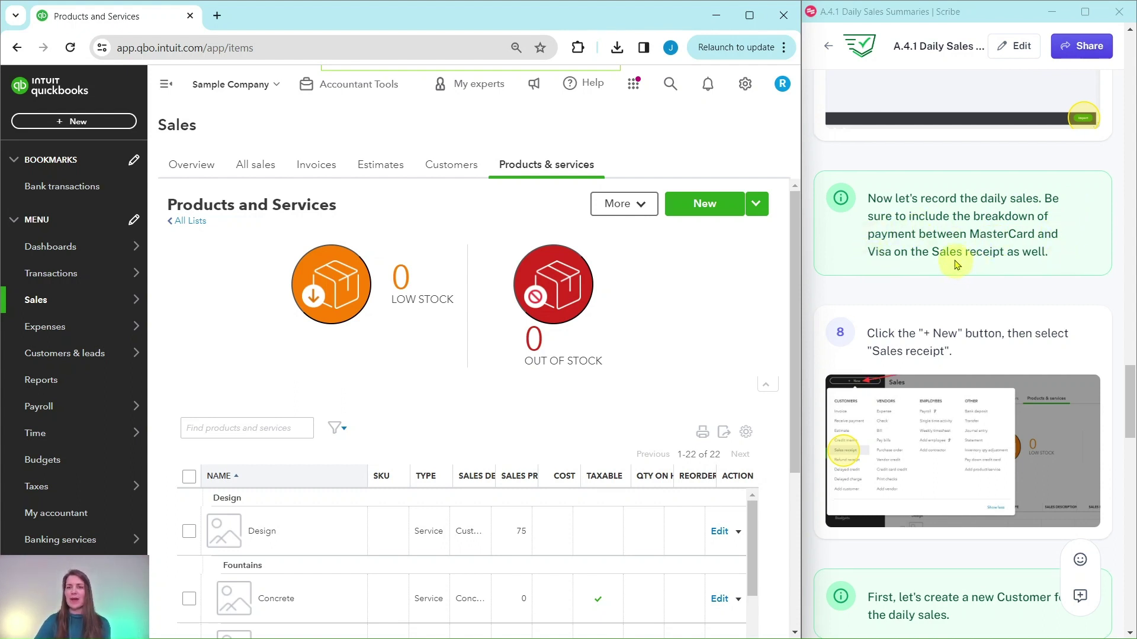
scroll(958, 265, "down", 3)
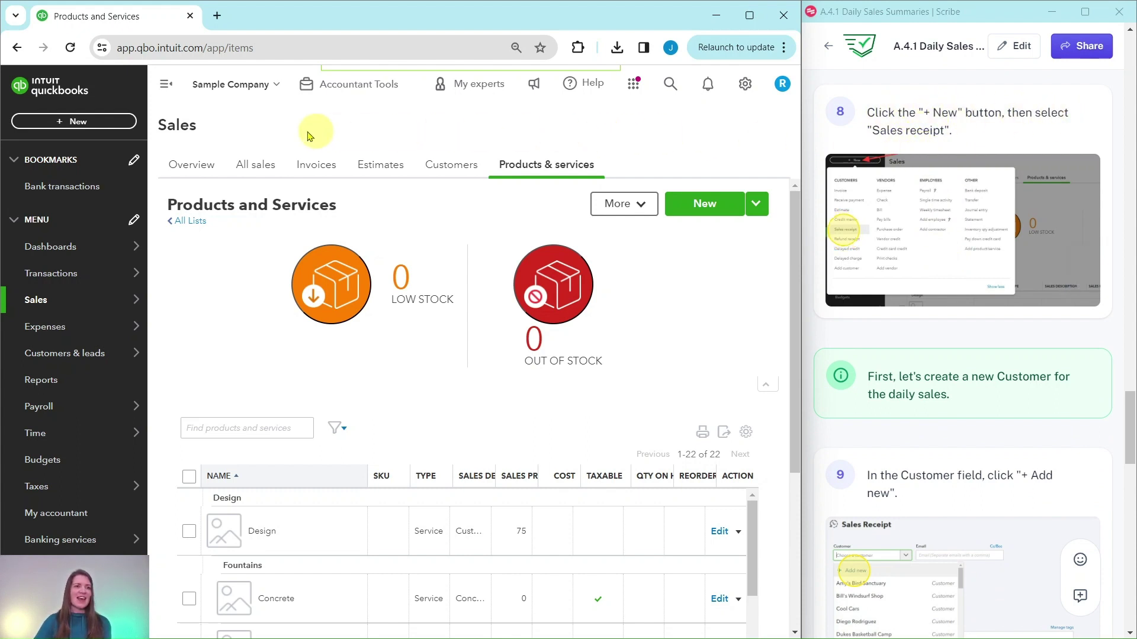
left_click(70, 125)
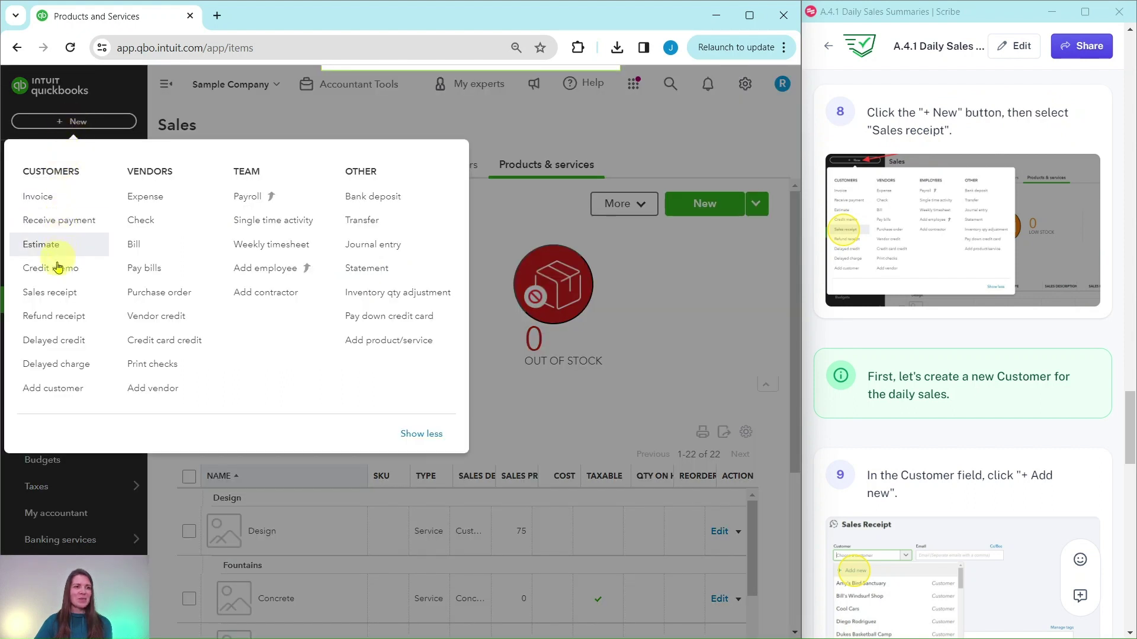
left_click(57, 293)
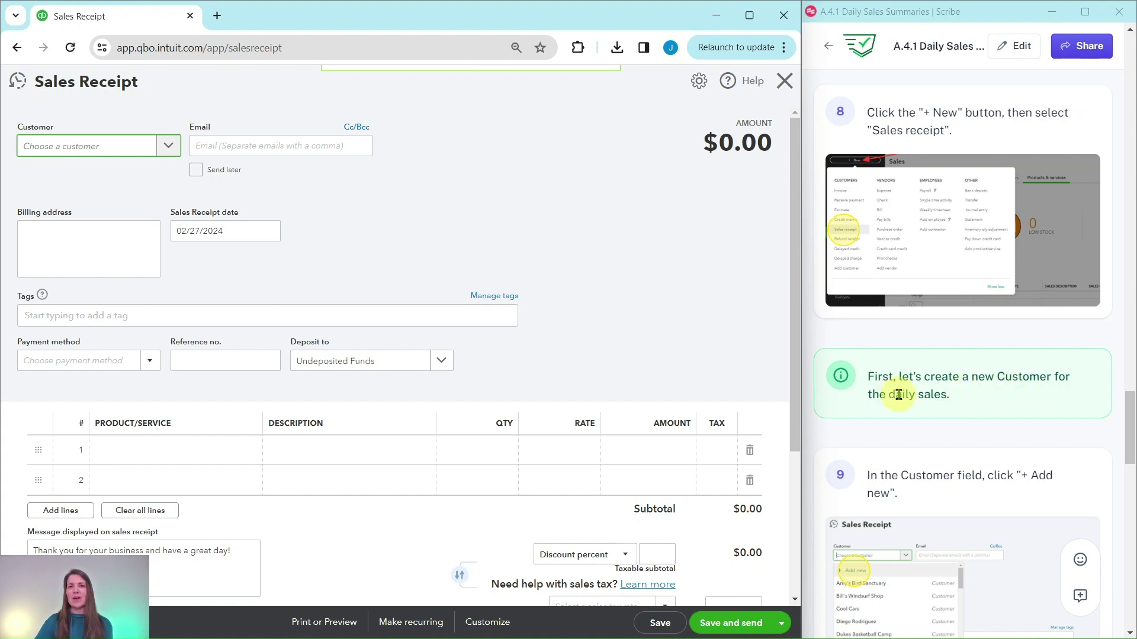
Add a new customer with the display name "Daily Sales" to the sales receipt and save it.
scroll(906, 286, "down", 6)
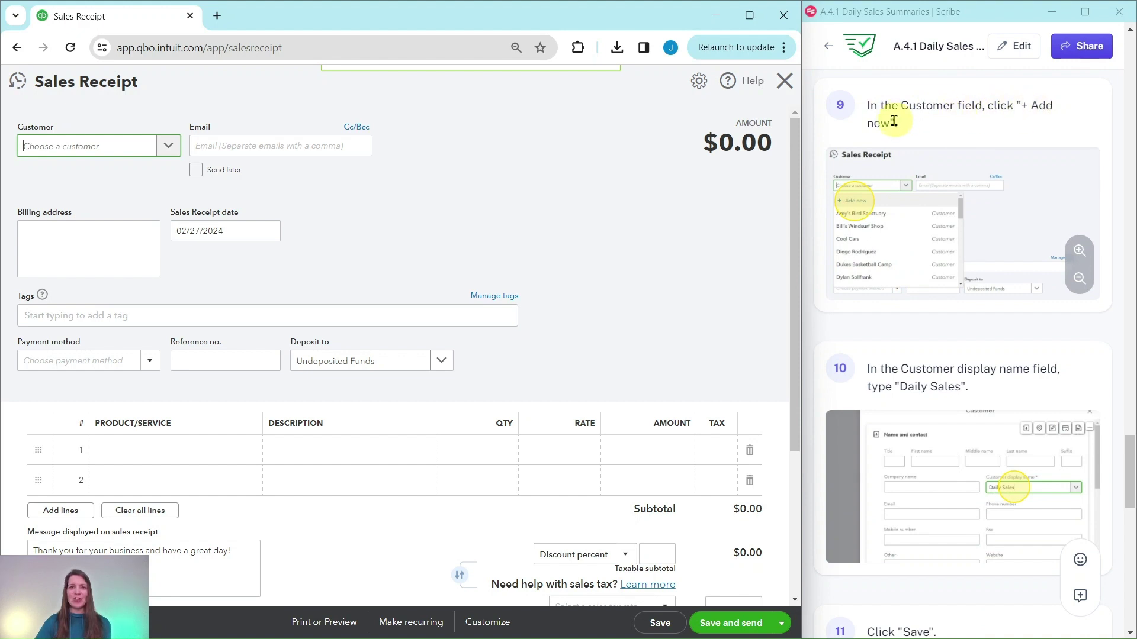
left_click(133, 152)
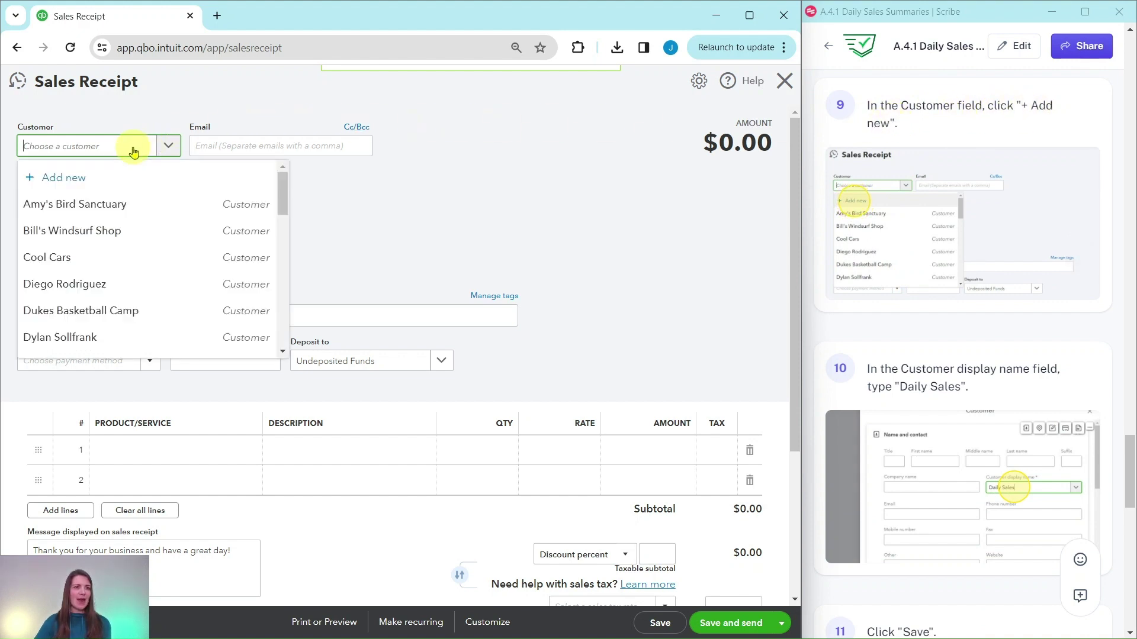
left_click(69, 183)
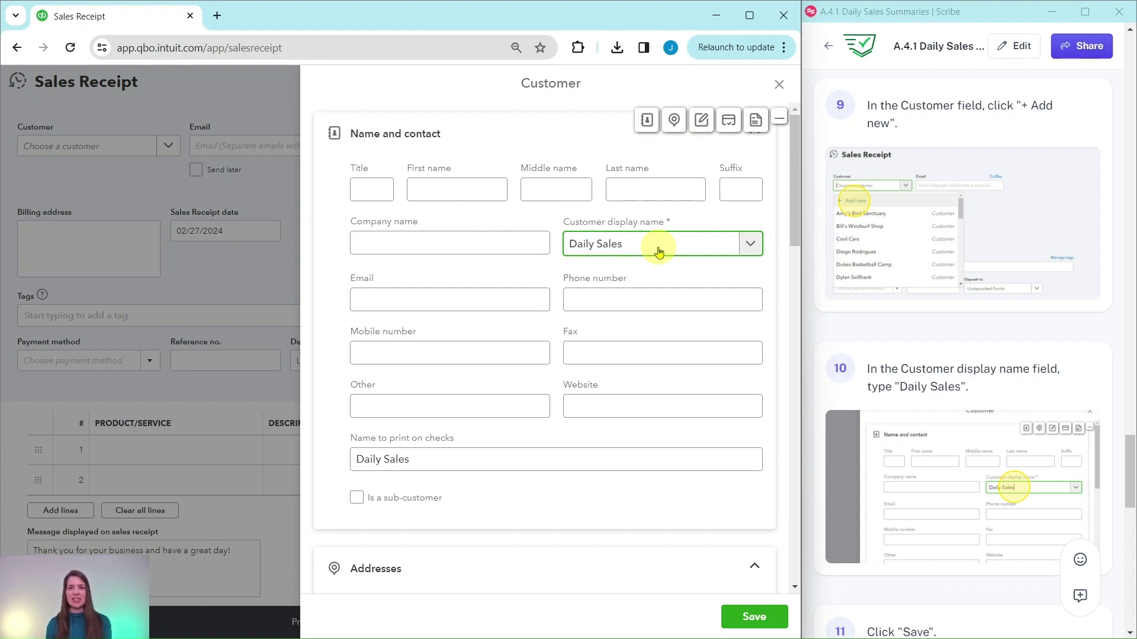
left_click(755, 618)
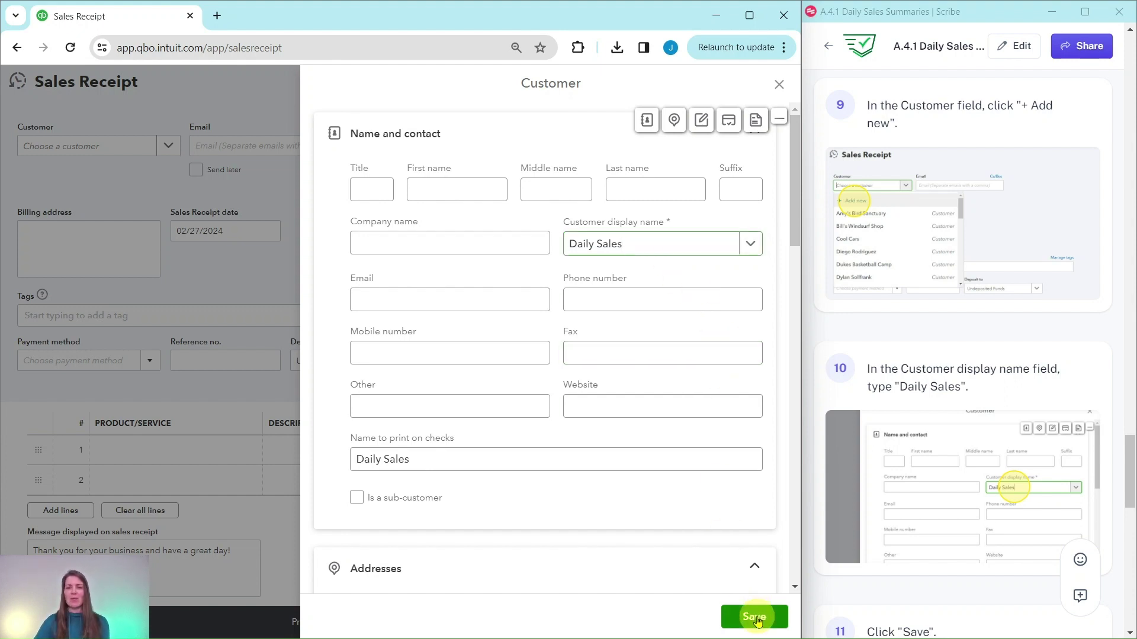
Add a new Bank account with detail type Checking, named "Clearing", as the receipt's Deposit to account and save it.
scroll(962, 270, "down", 1)
scroll(962, 269, "down", 10)
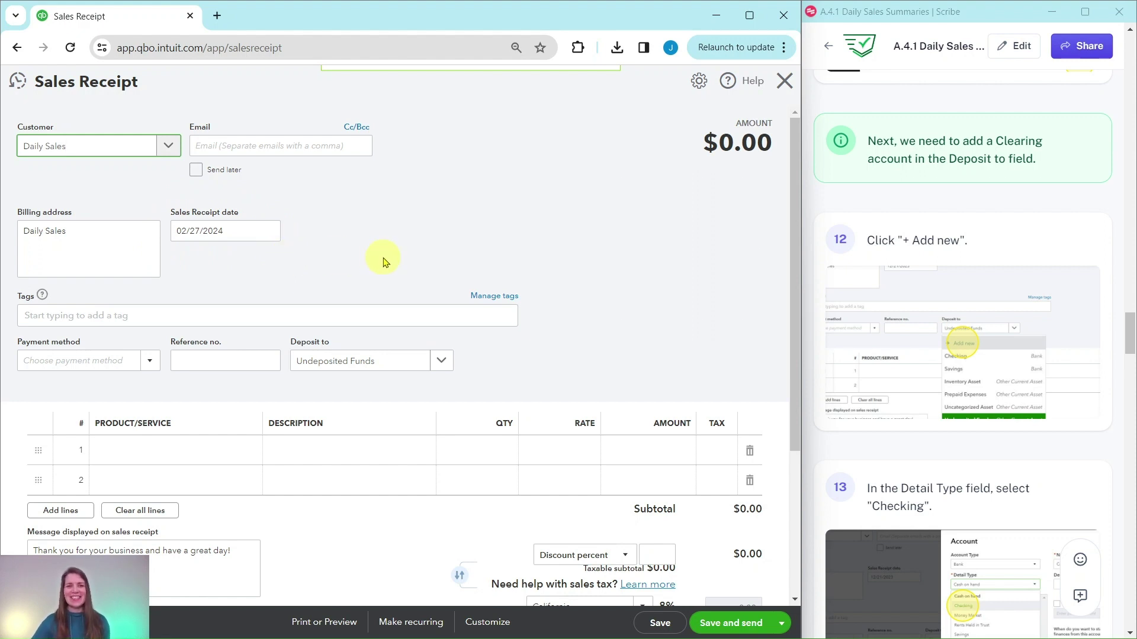
left_click(442, 361)
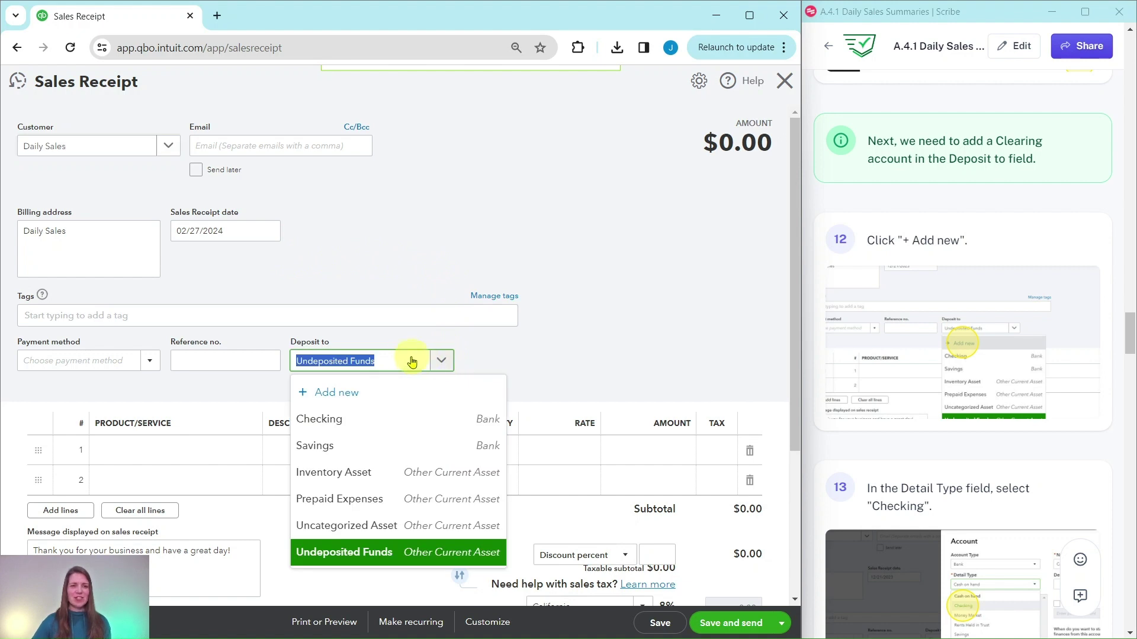
left_click(323, 400)
scroll(910, 394, "down", 1)
scroll(910, 393, "down", 4)
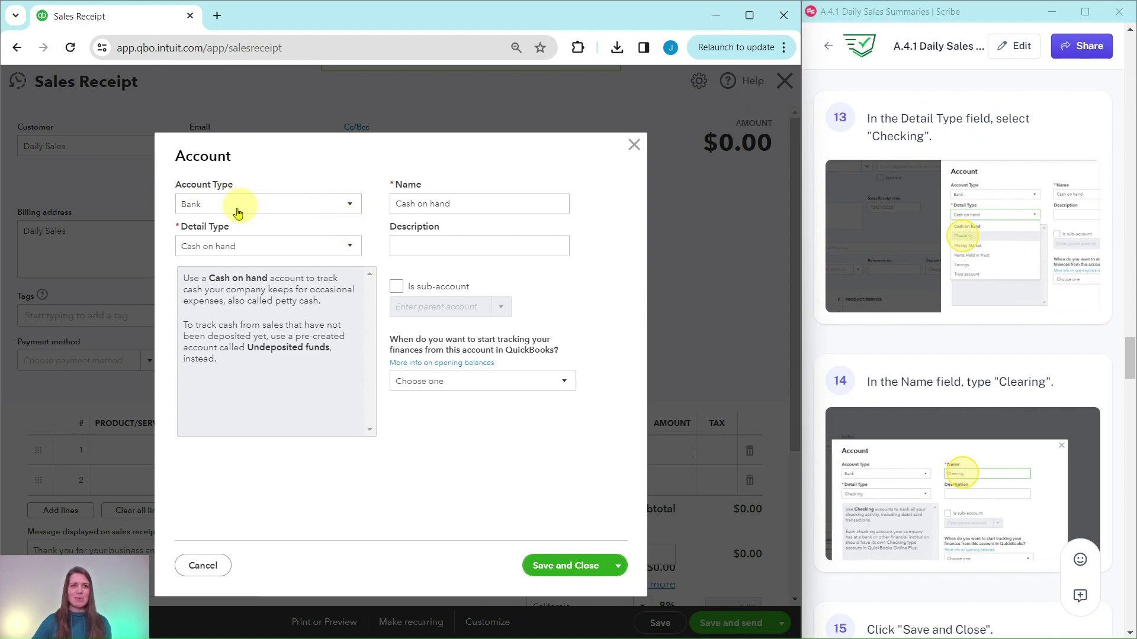
left_click(272, 251)
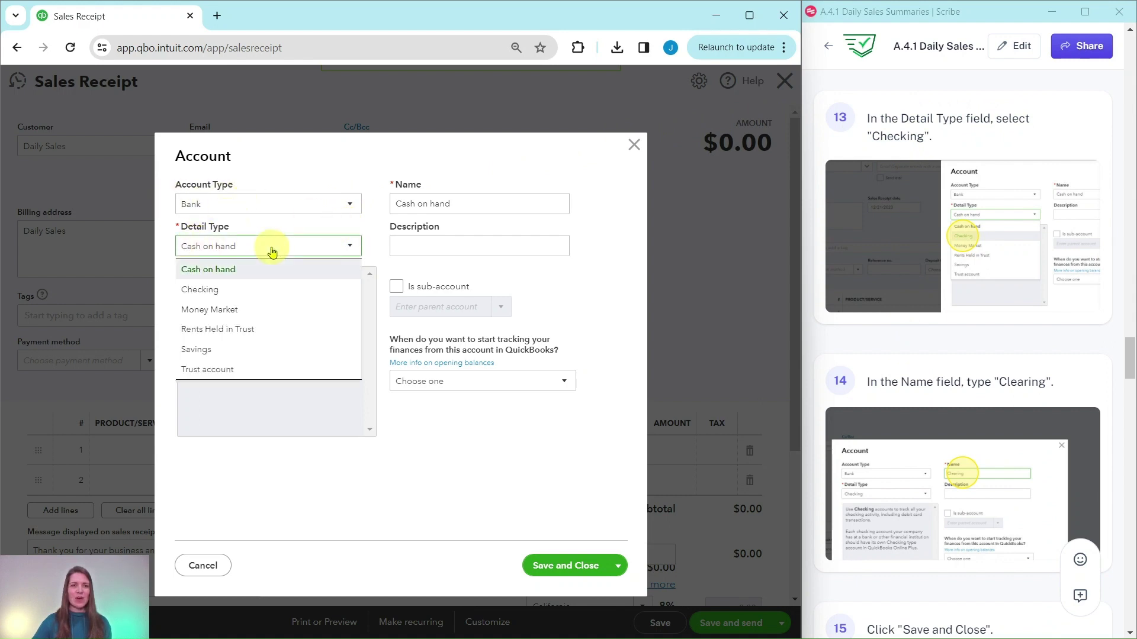
left_click(196, 294)
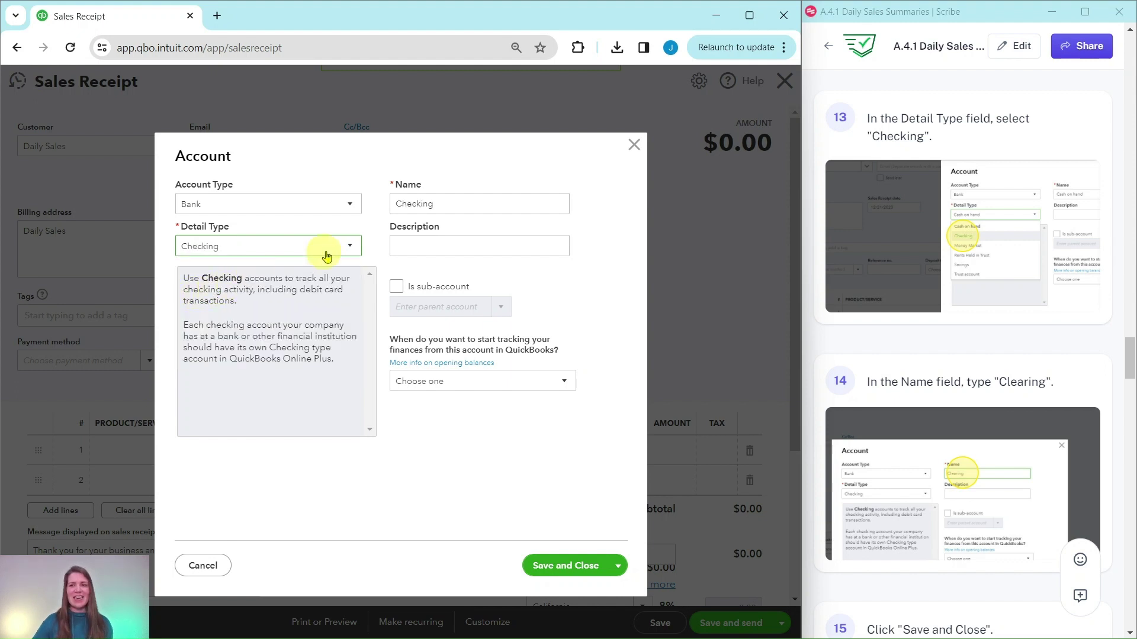
left_click_drag(452, 207, 374, 212)
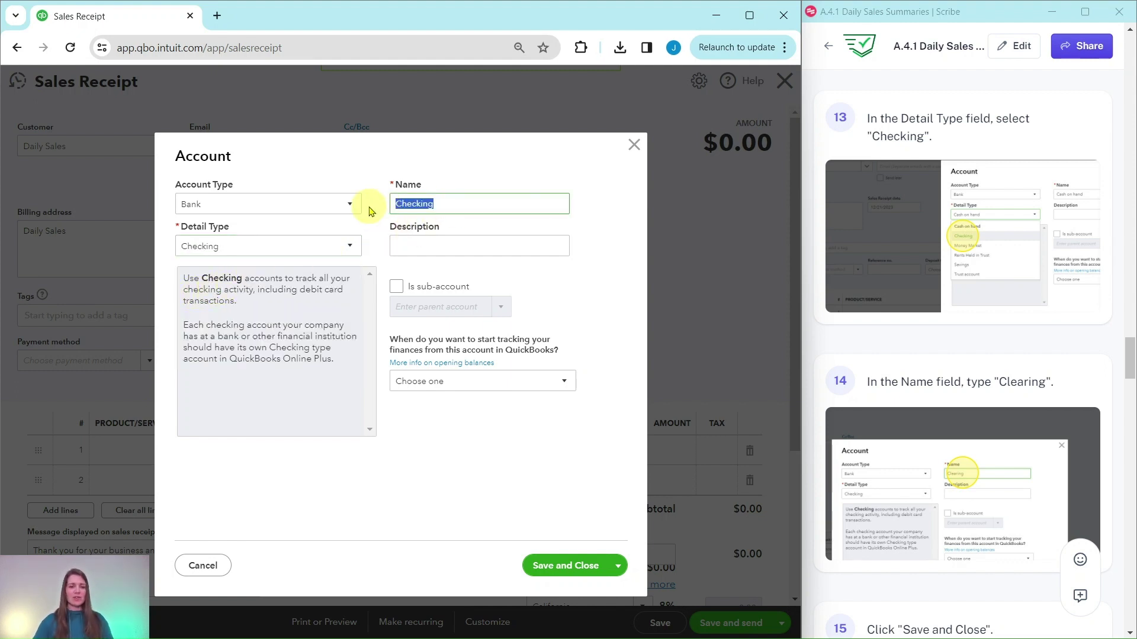
type("C")
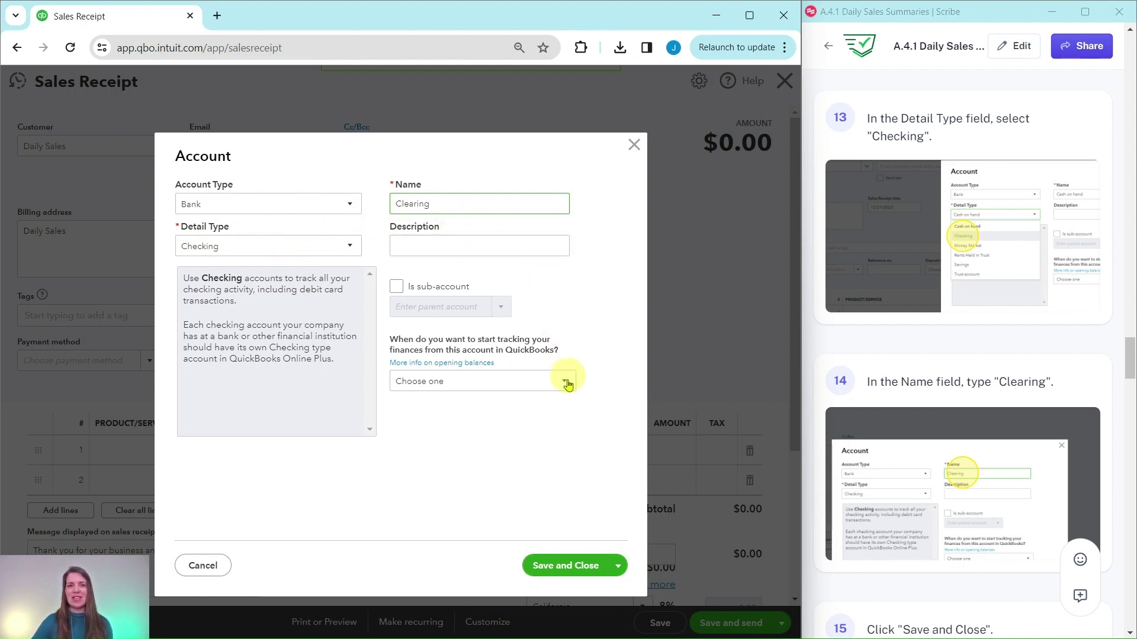
left_click(566, 566)
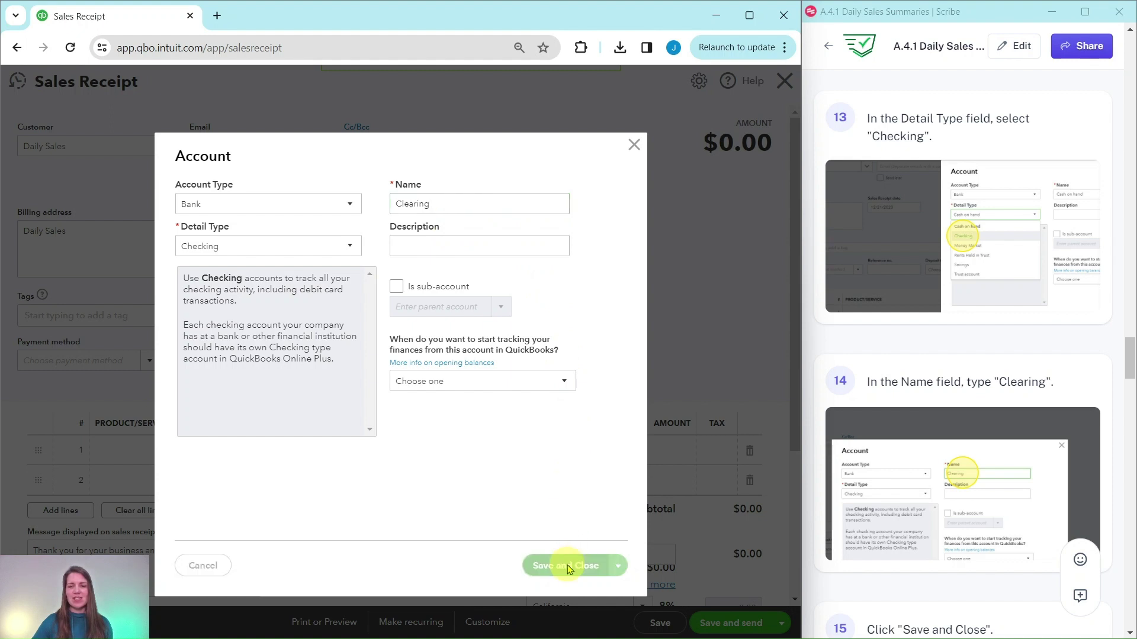
Examine the item quantities, rates, tax and card tender amounts in the Z-Out workbook in Excel, and return to the sales receipt.
scroll(968, 365, "down", 5)
scroll(968, 366, "down", 3)
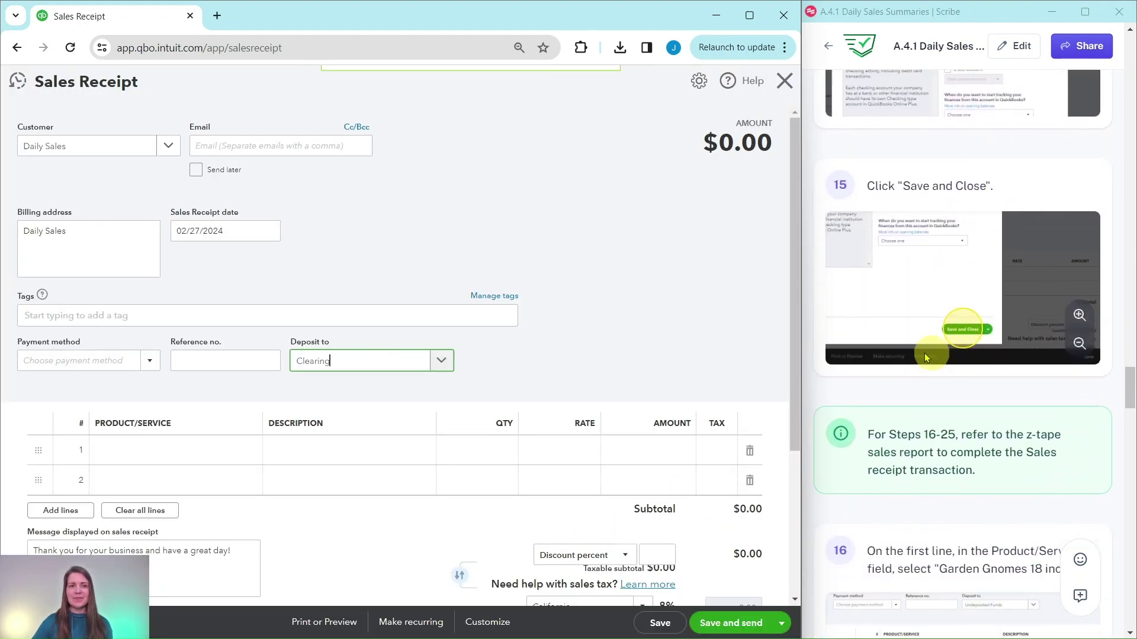
scroll(935, 260, "down", 4)
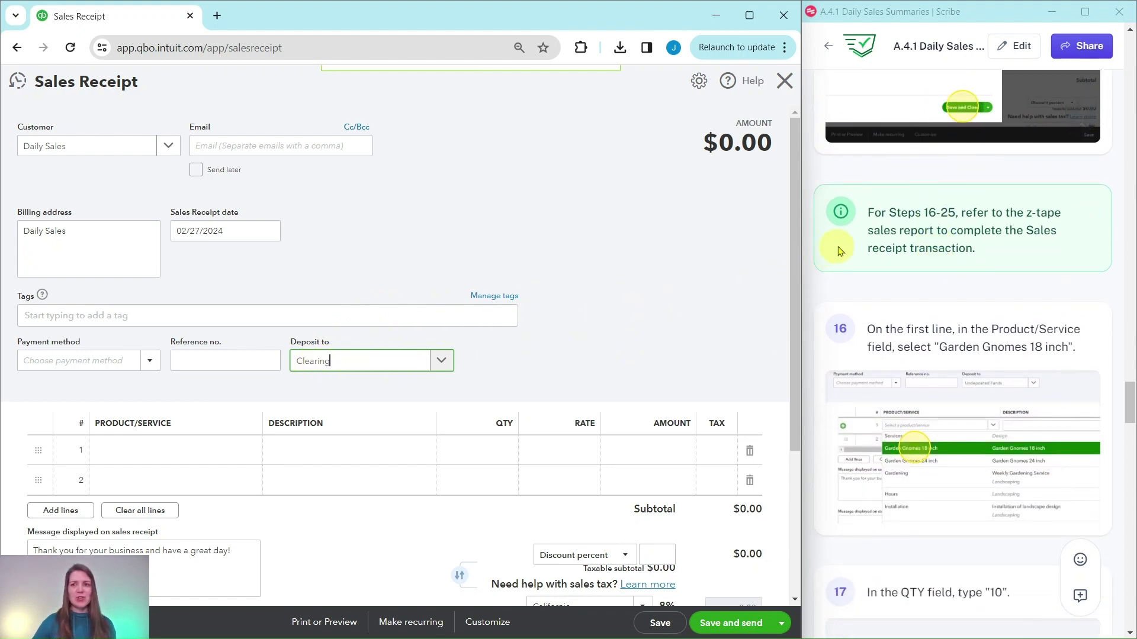
left_click(883, 210)
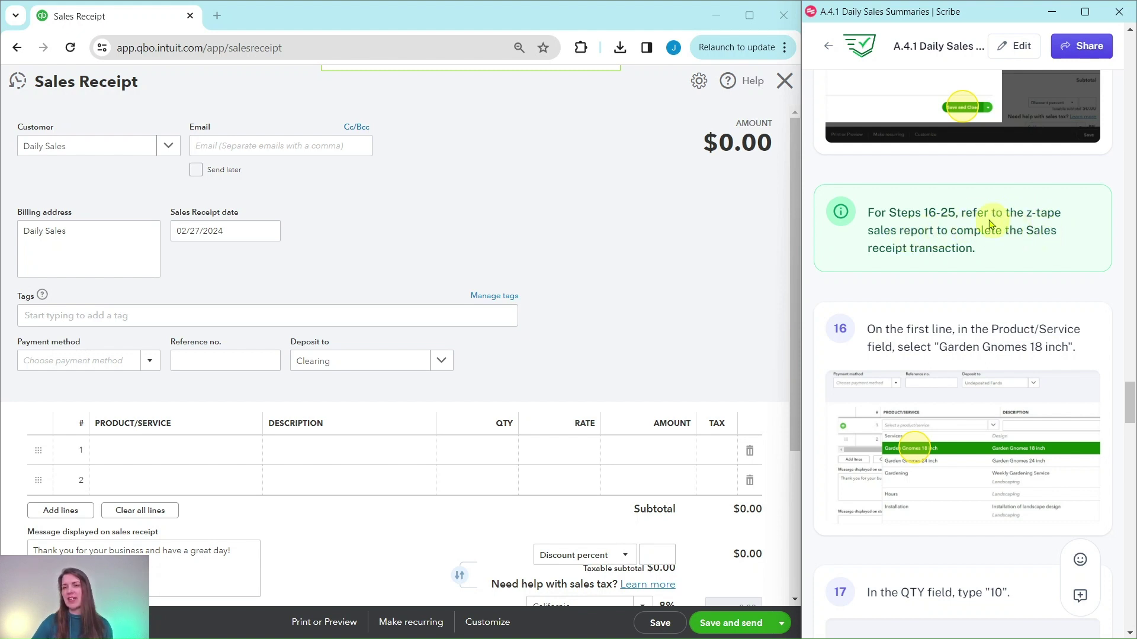
scroll(964, 244, "down", 2)
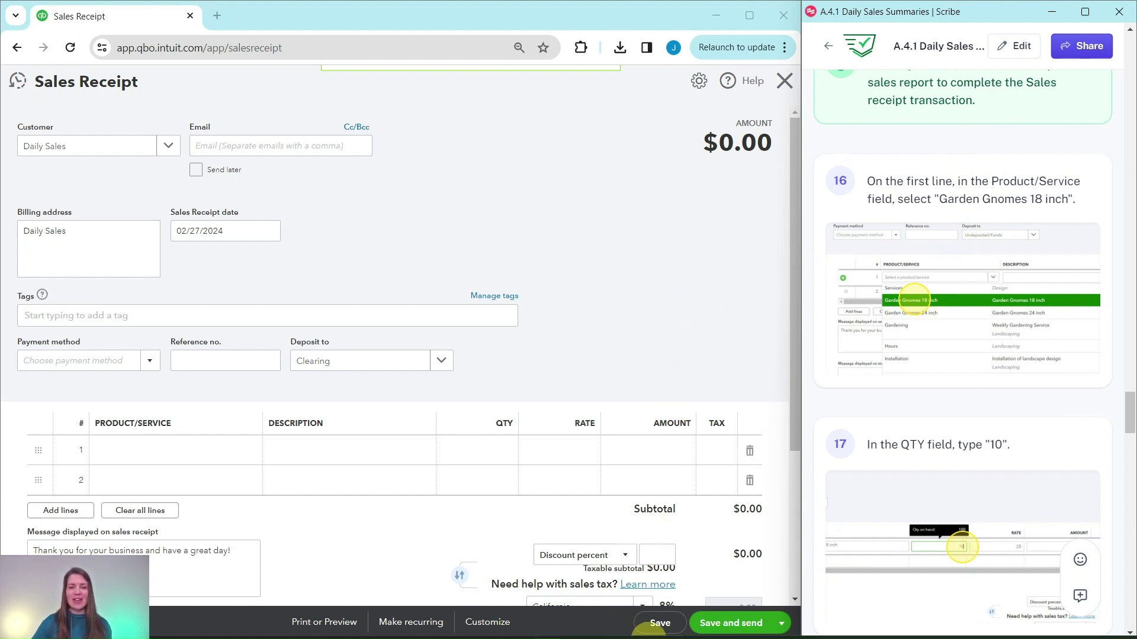
left_click(621, 632)
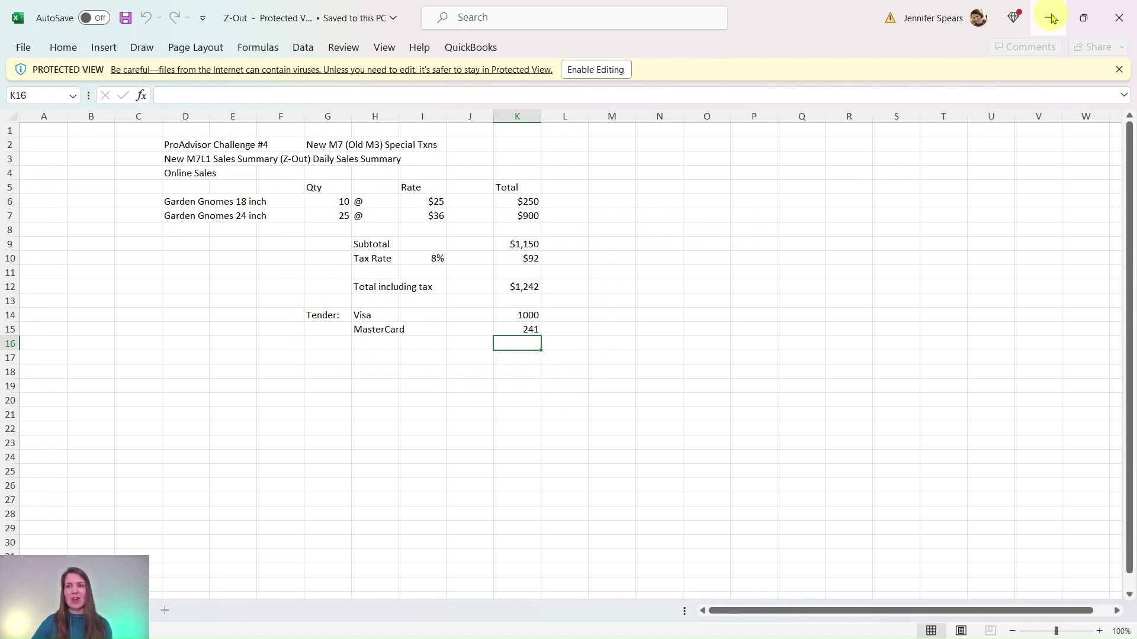
left_click(1051, 18)
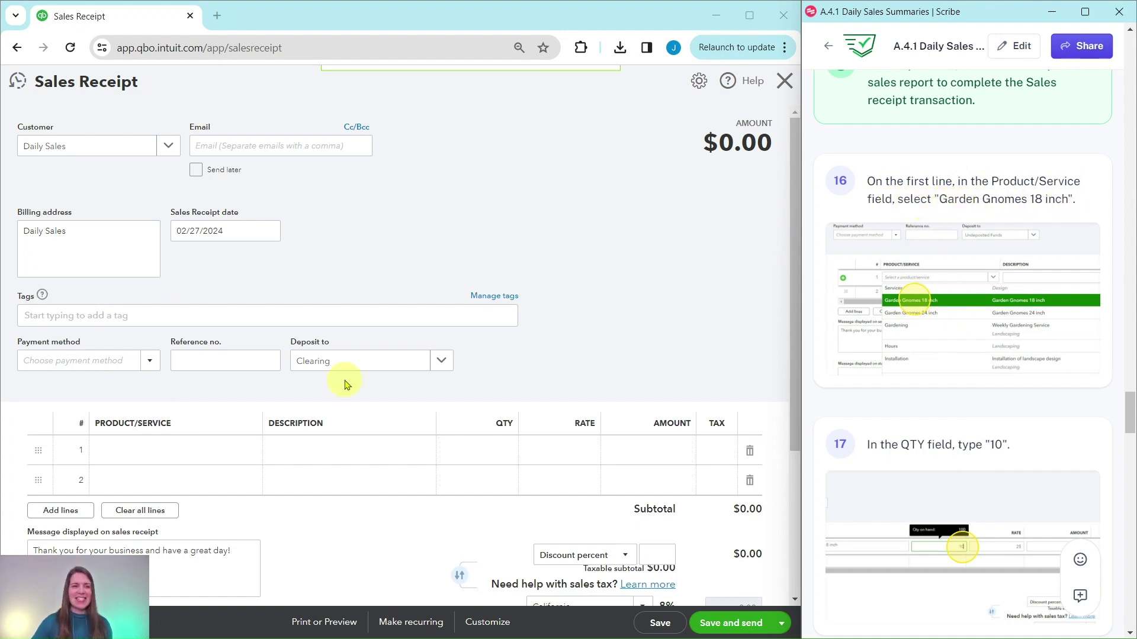
Enter Garden Gnomes 18 inch on the first line of the sales receipt with a quantity of 10.
left_click(178, 451)
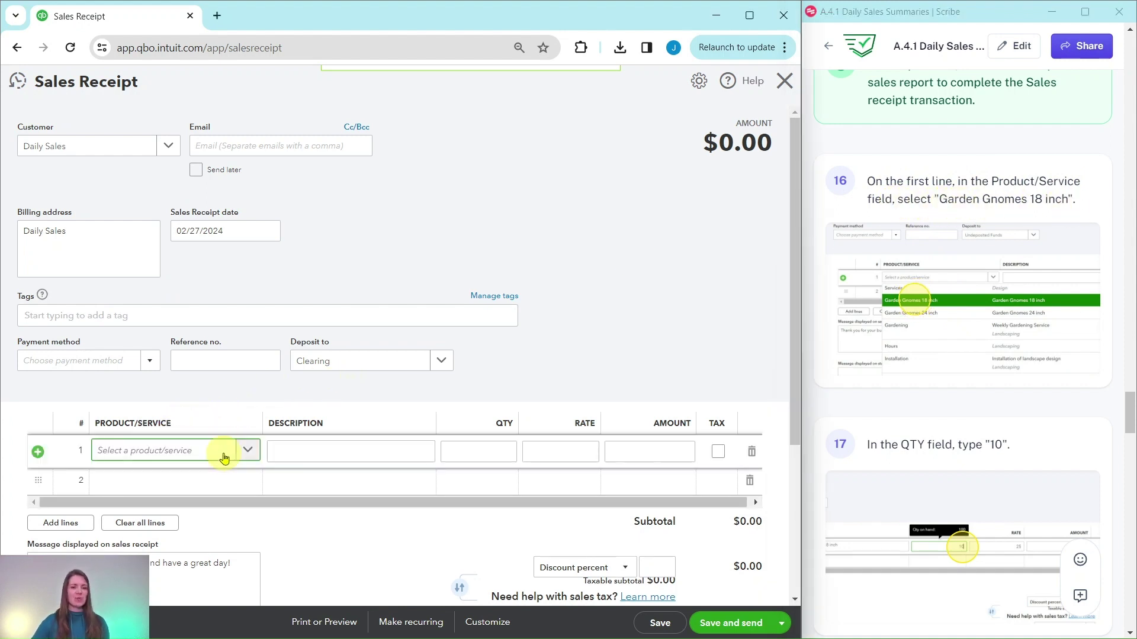
type("garden")
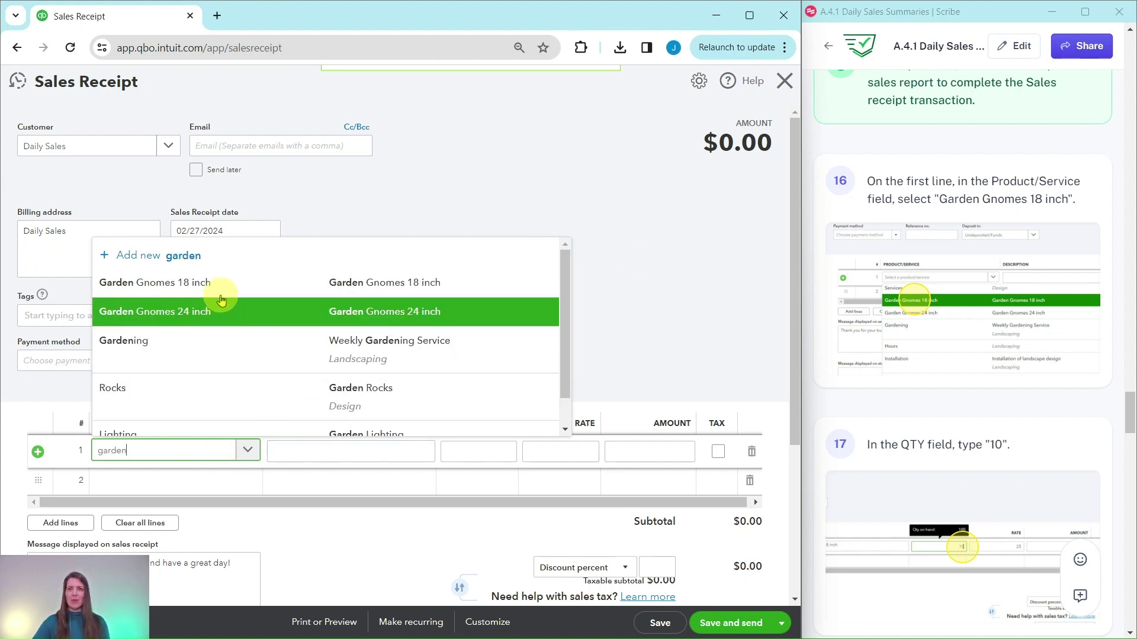
left_click(188, 285)
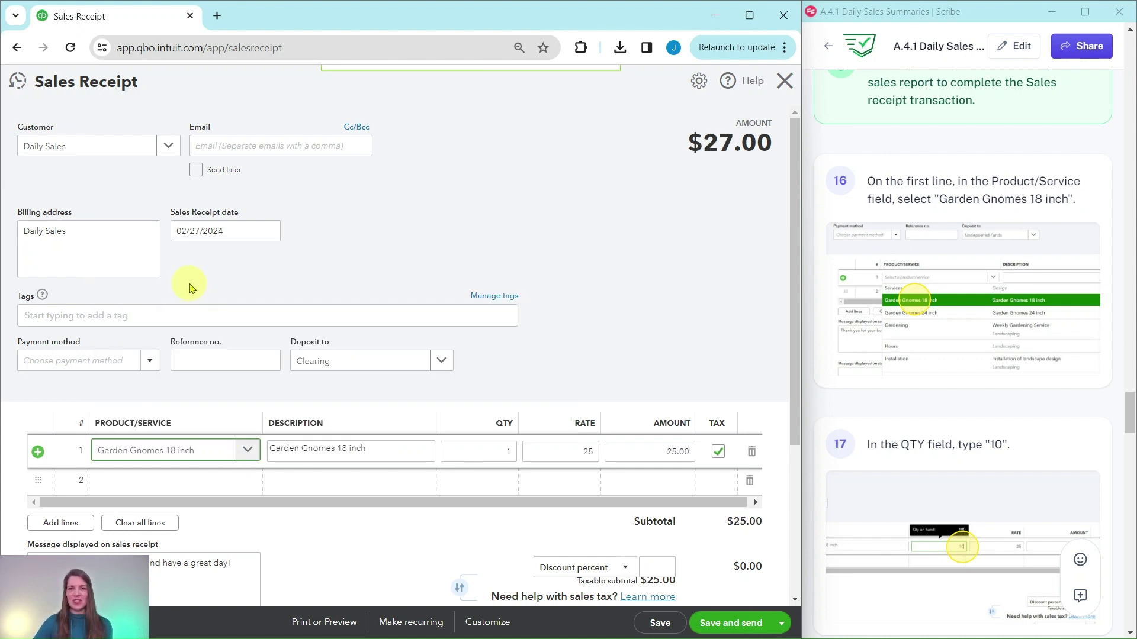
left_click(505, 451)
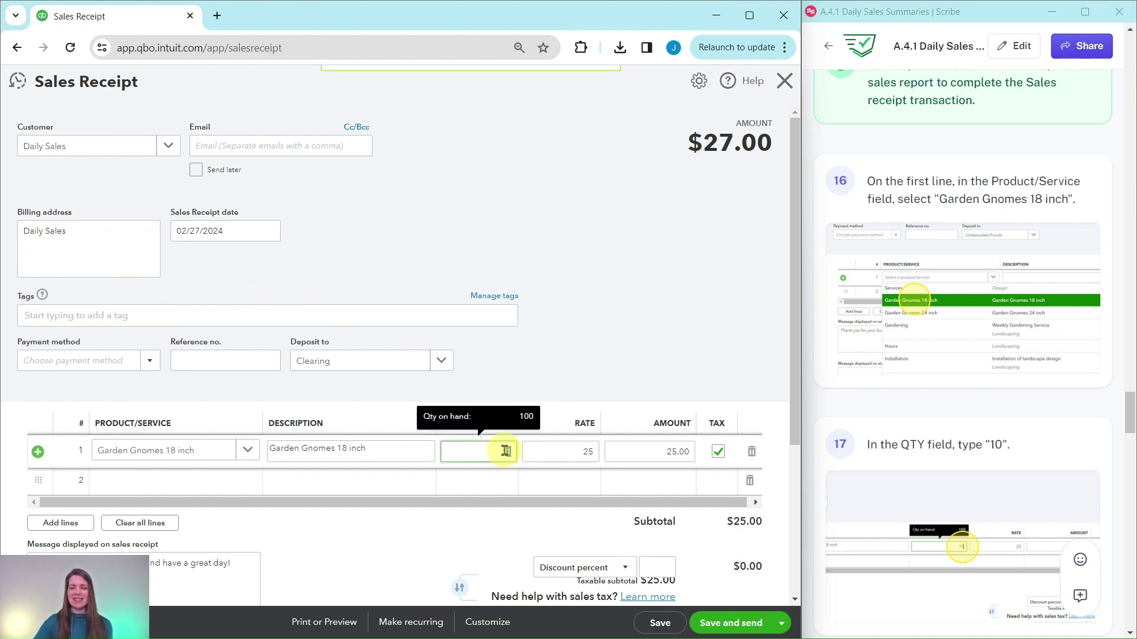
type("0")
Enter Garden Gnomes 24 inch on the second line of the sales receipt with a quantity of 25.
scroll(939, 436, "down", 8)
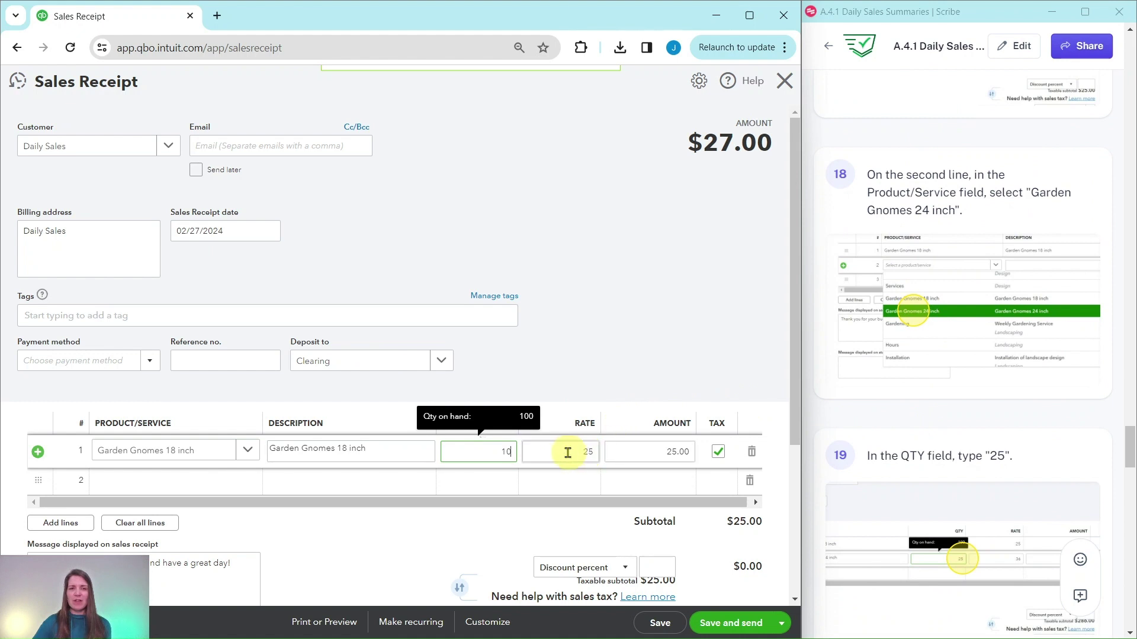
scroll(462, 355, "down", 4)
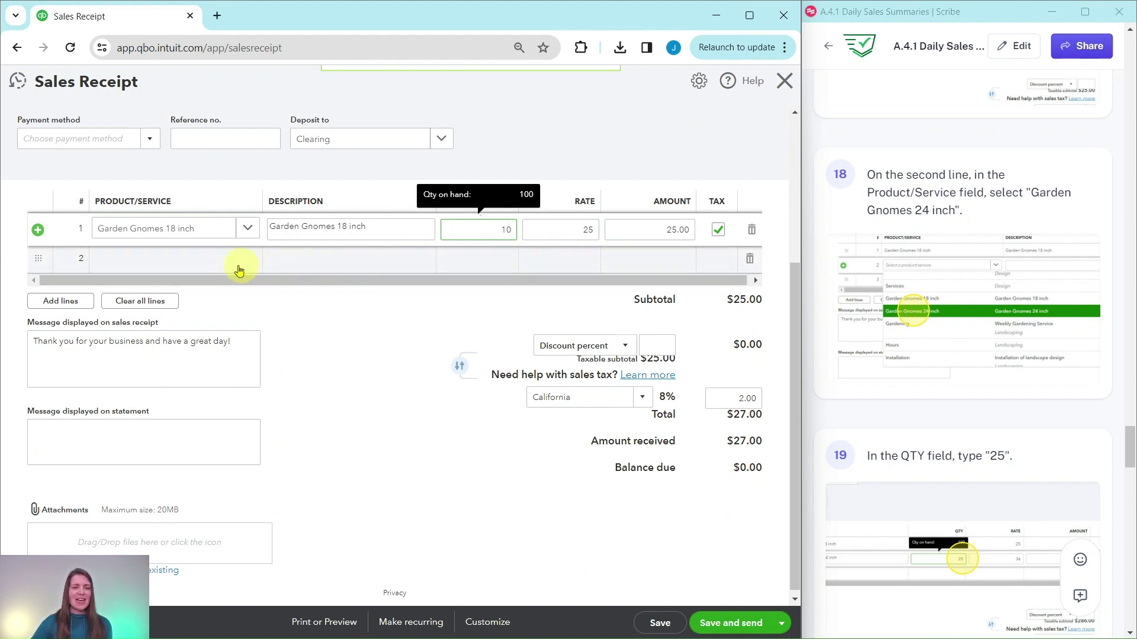
left_click(140, 268)
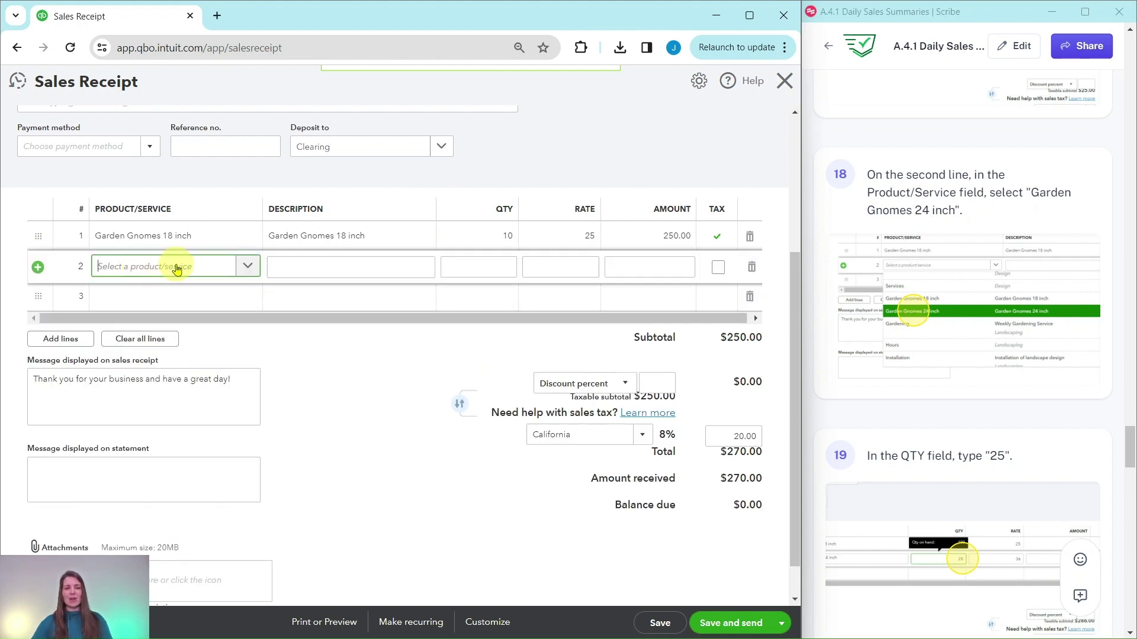
type("garden")
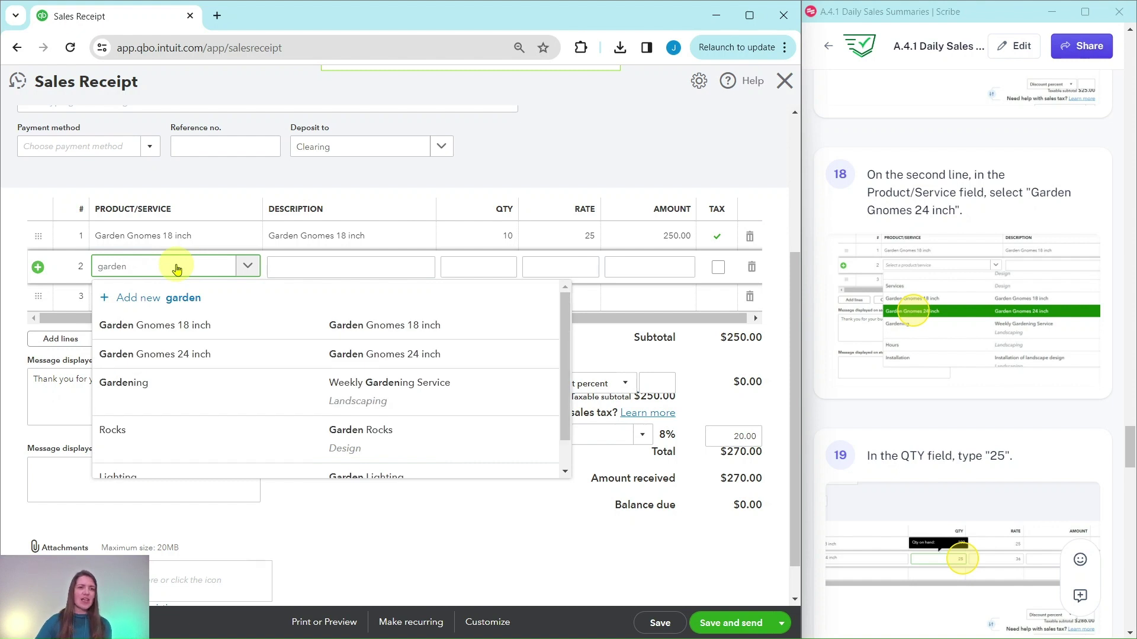
left_click(191, 357)
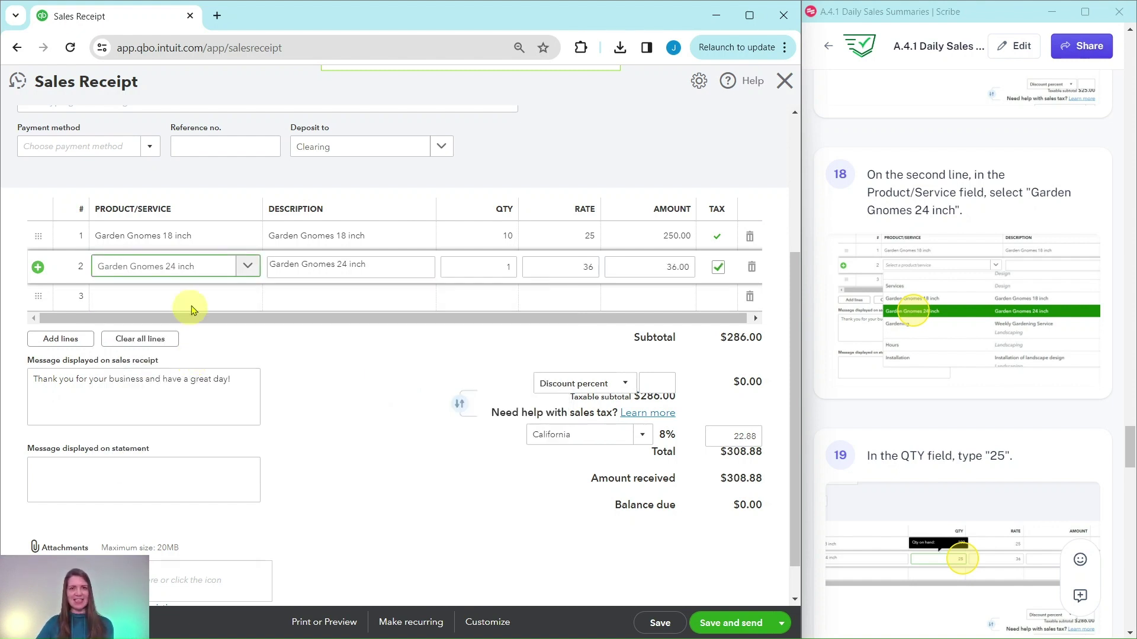
left_click(502, 271)
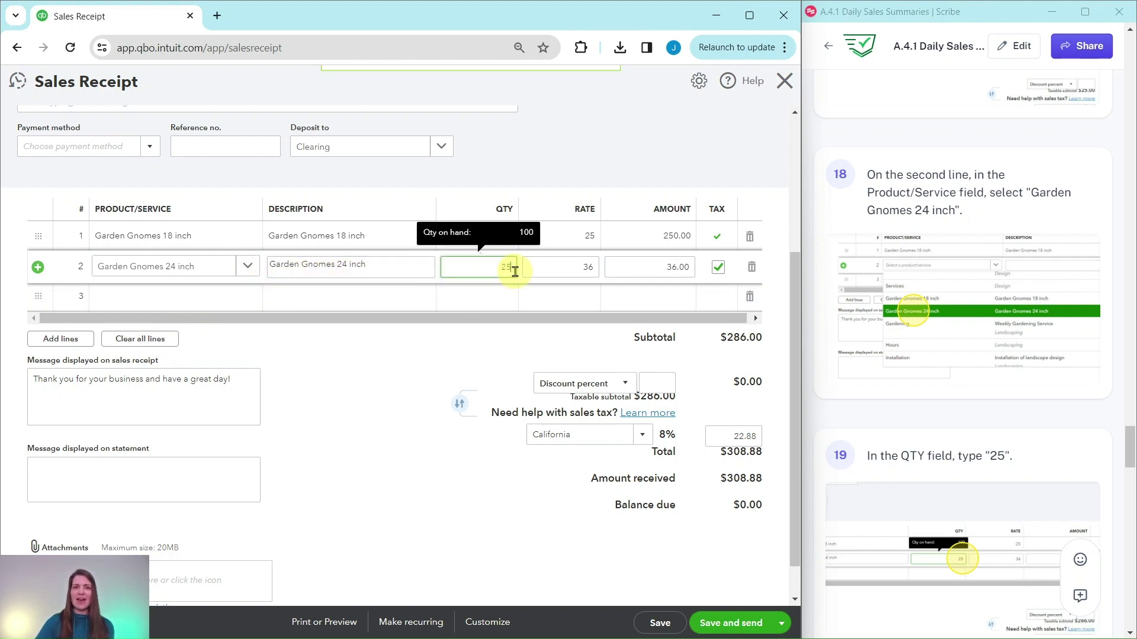
key("Tab")
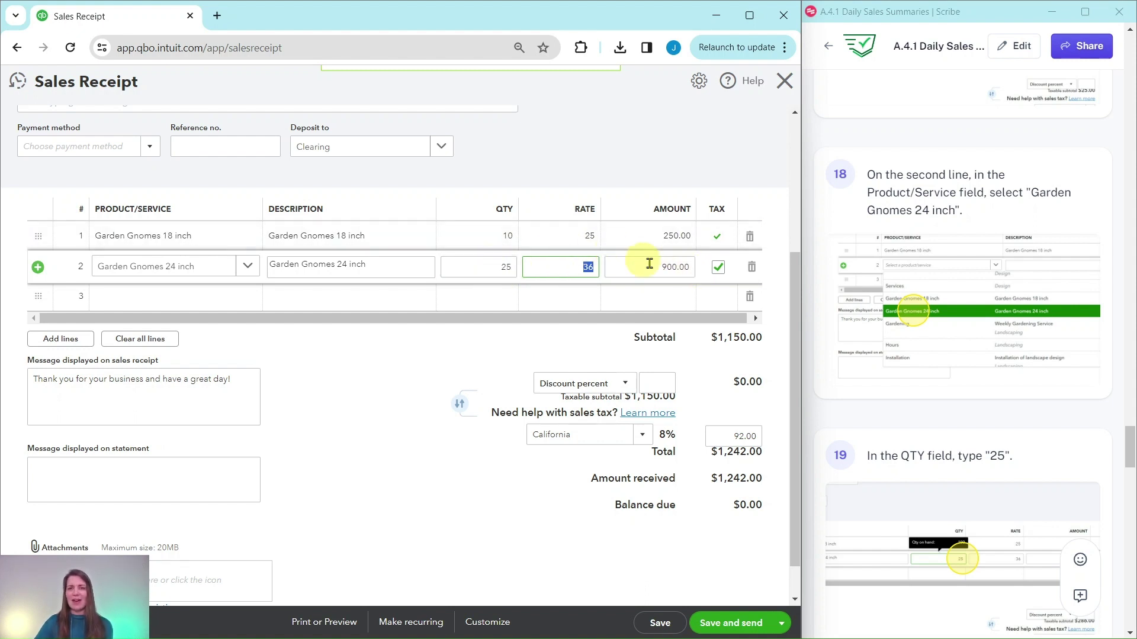
Select California (8%) as the sales tax rate and compare the receipt total with the Z-Out workbook in Excel.
scroll(916, 329, "down", 8)
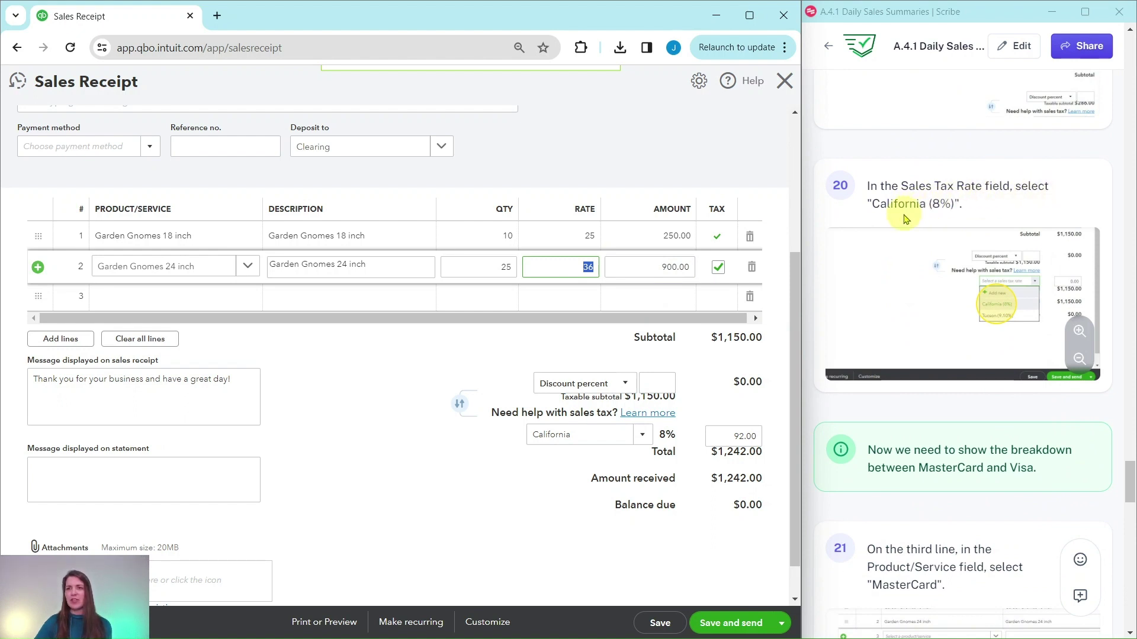
left_click(647, 437)
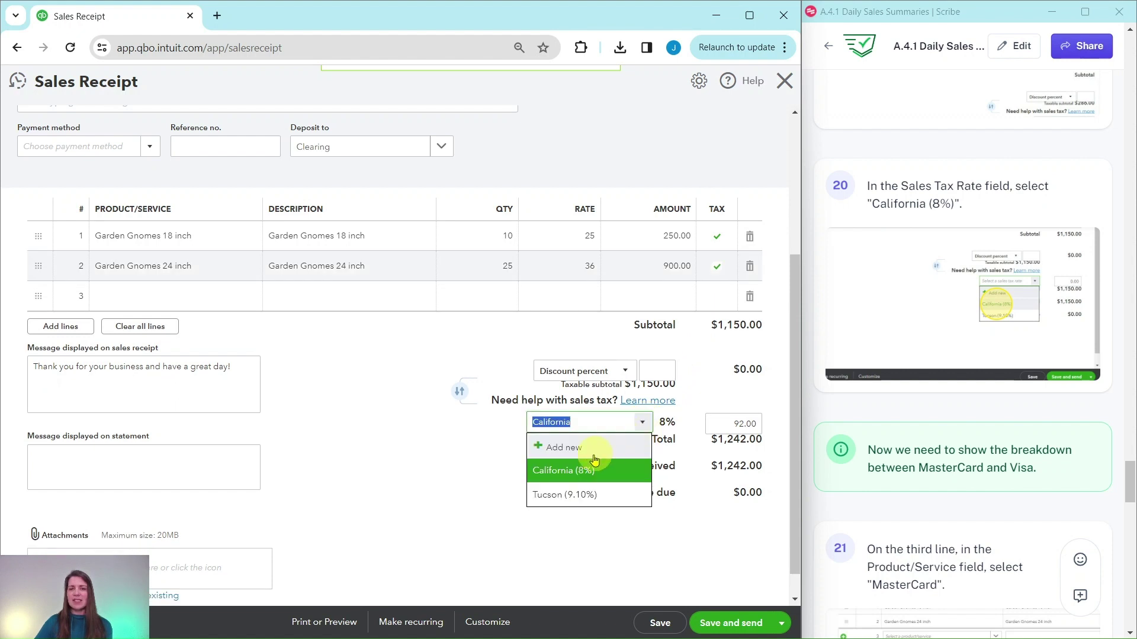
left_click(558, 475)
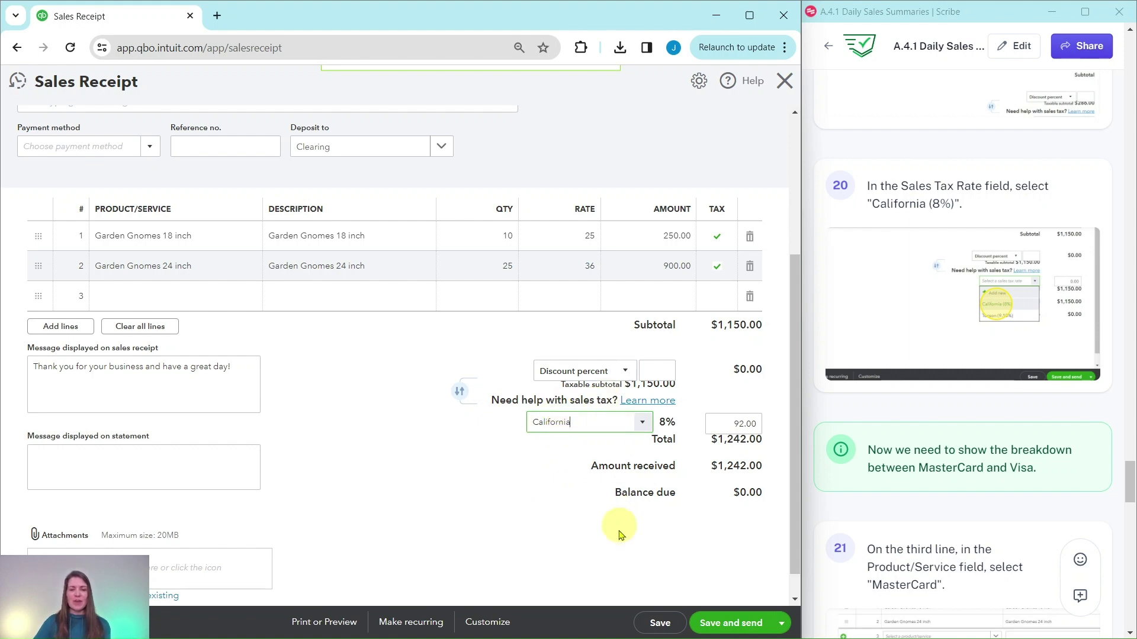
mouse_move(607, 631)
left_click(553, 508)
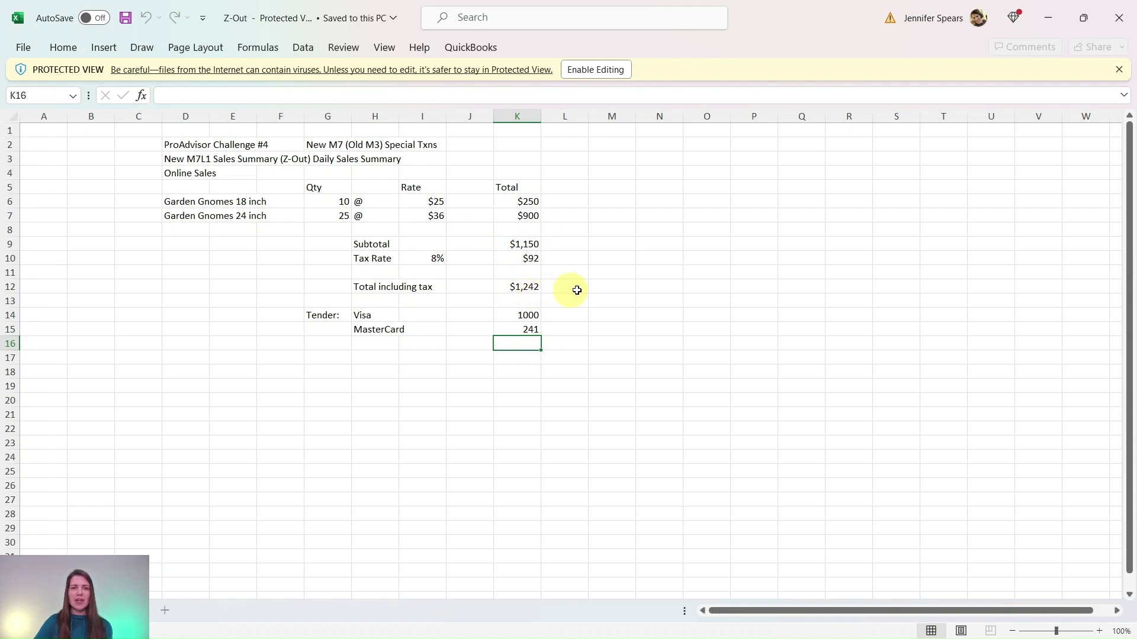
left_click(1047, 18)
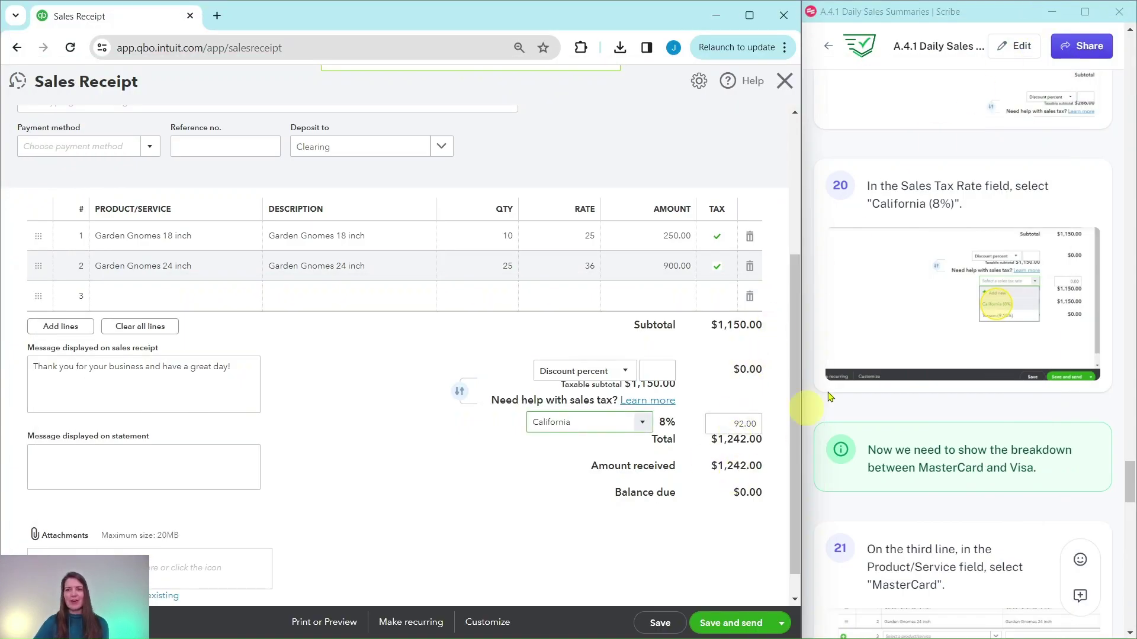
Add MasterCard as the product/service on the third line of the sales receipt with an amount of -242.
scroll(826, 314, "down", 5)
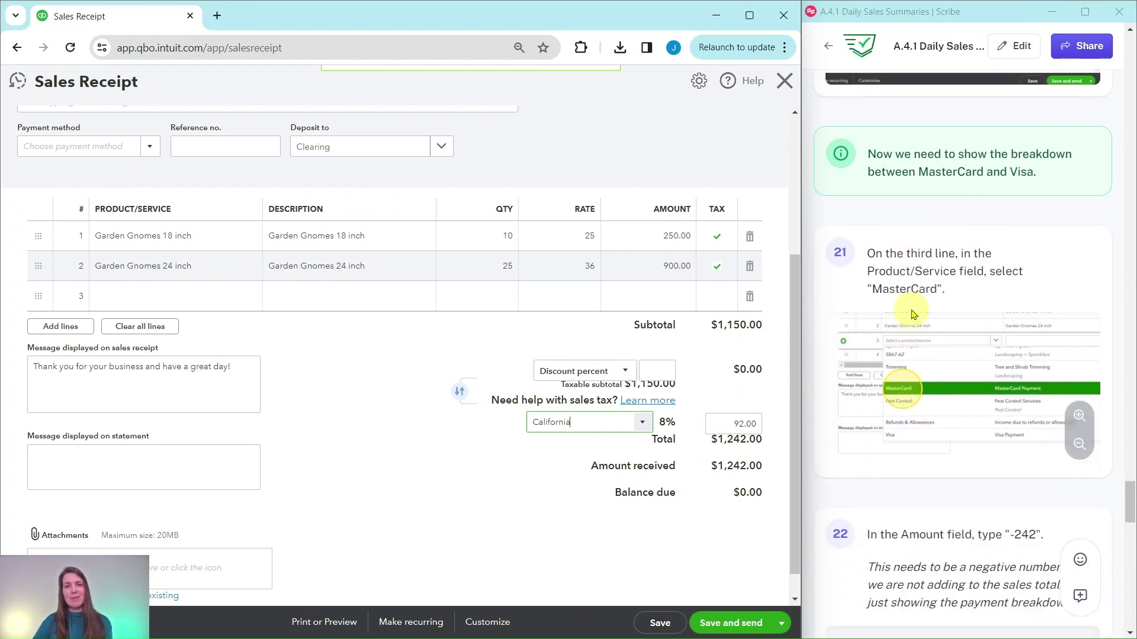
scroll(921, 299, "down", 1)
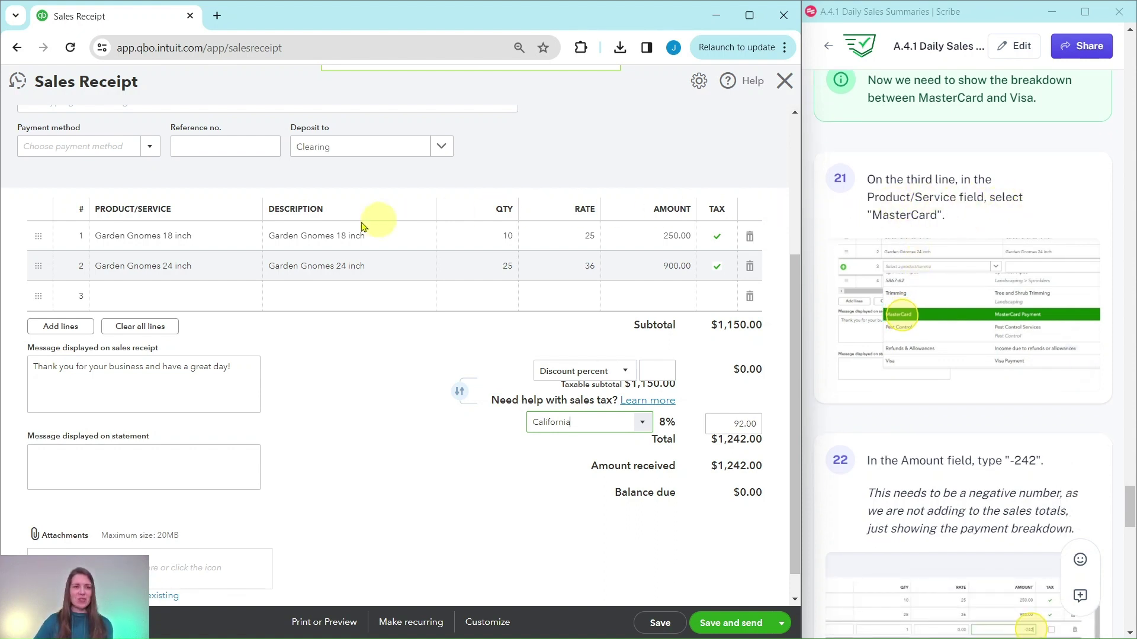
left_click(168, 297)
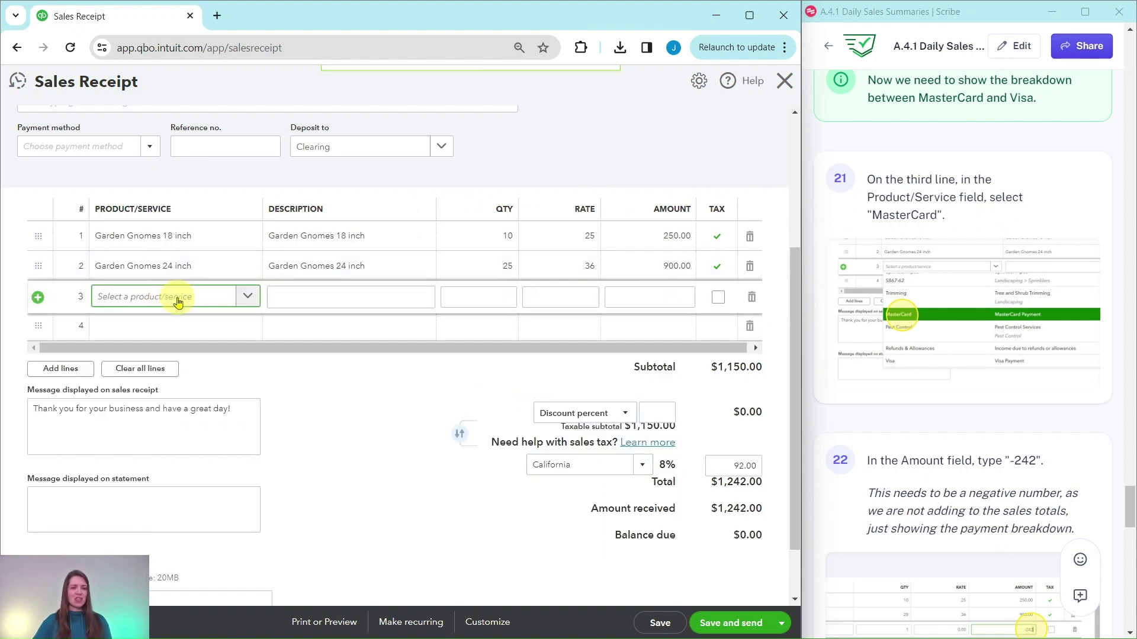
type("master")
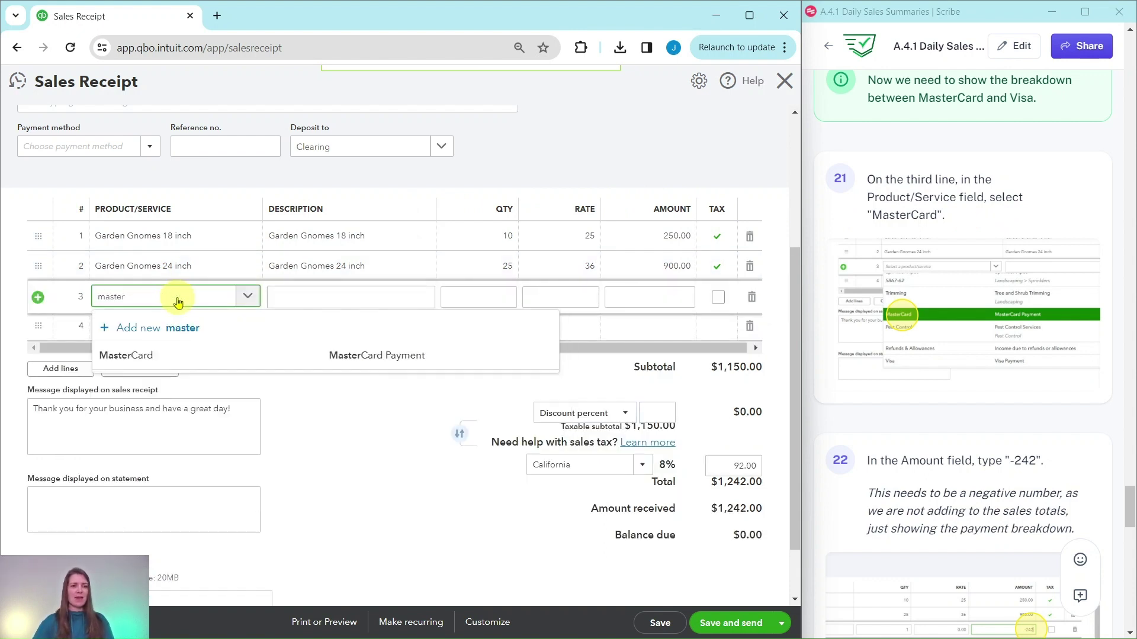
left_click(145, 360)
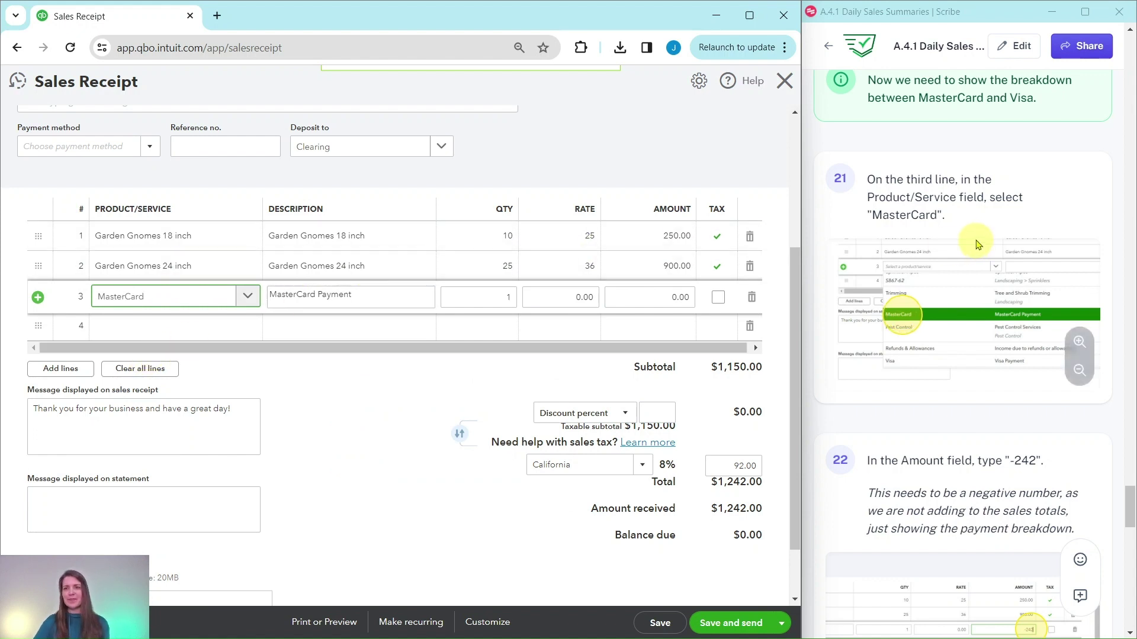
scroll(977, 245, "down", 5)
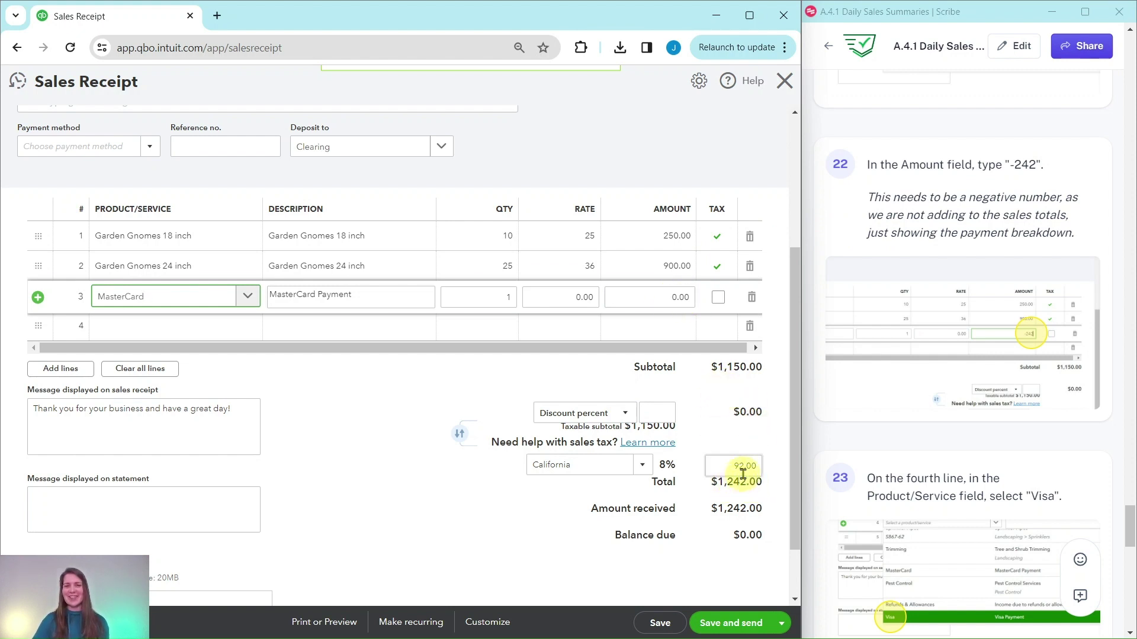
left_click(659, 300)
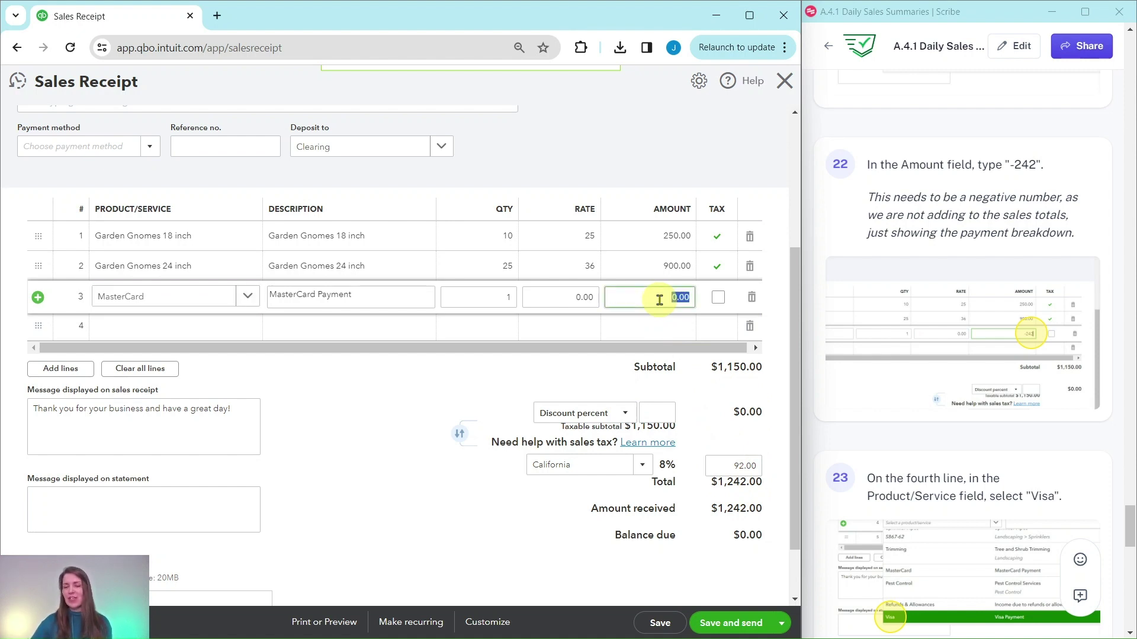
type("-24")
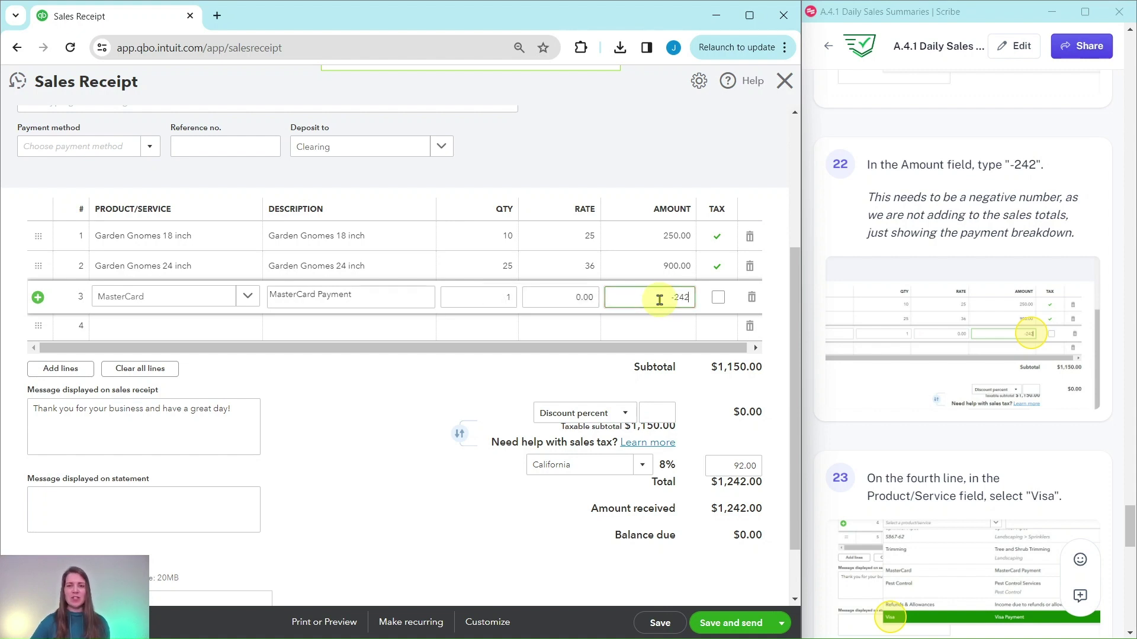
type("2")
key("Tab")
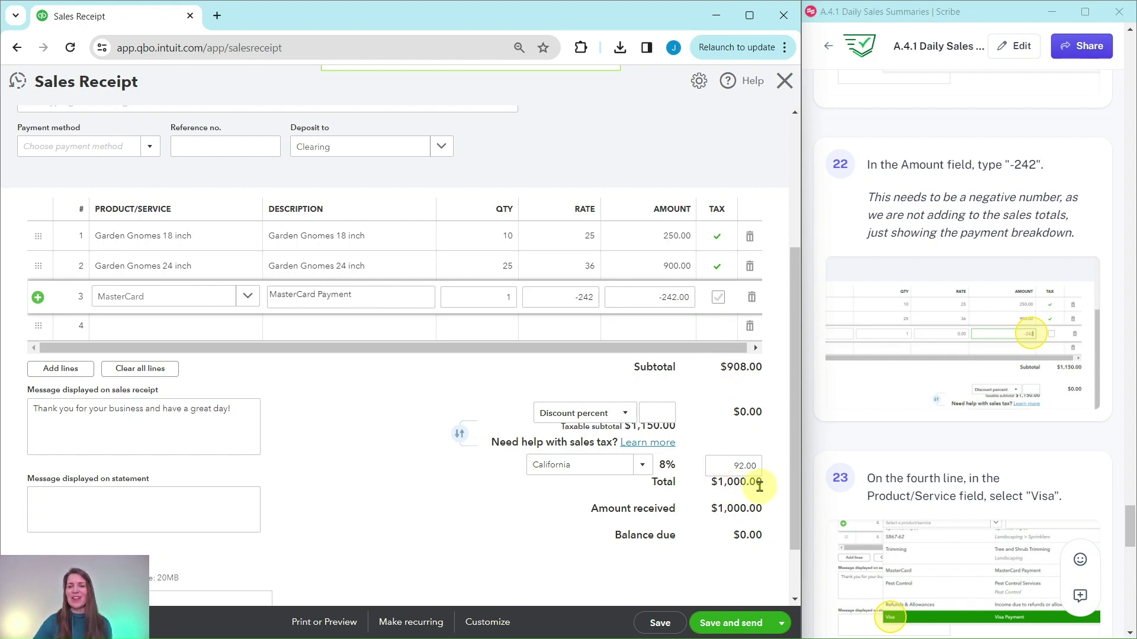
Add Visa as the product/service on the fourth line of the sales receipt with an amount of -1000.
scroll(882, 352, "down", 5)
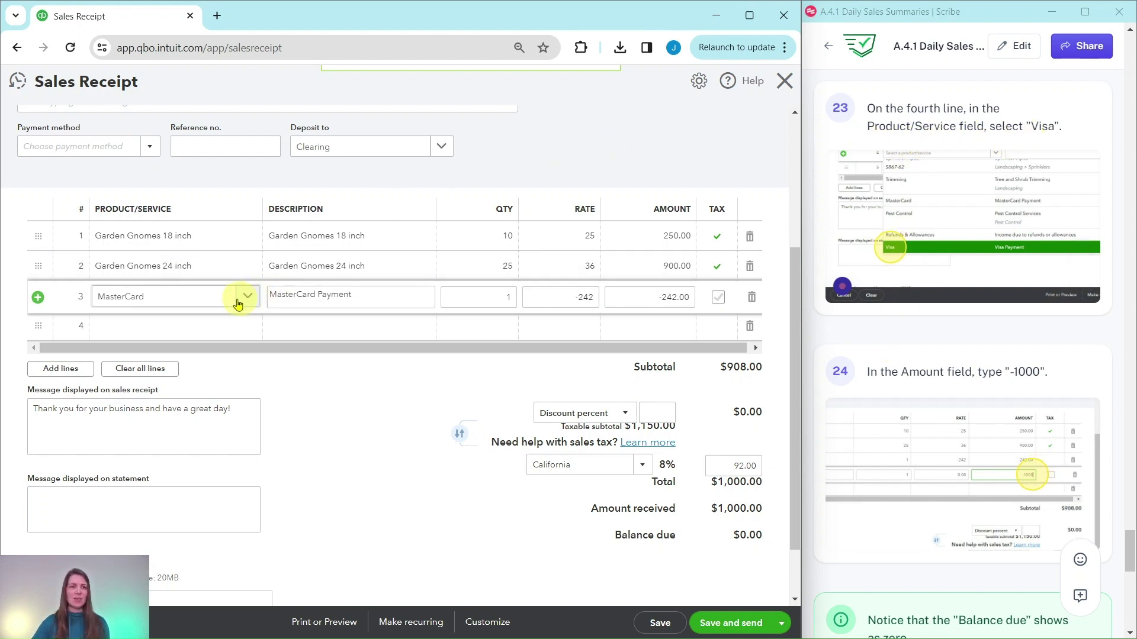
left_click(190, 336)
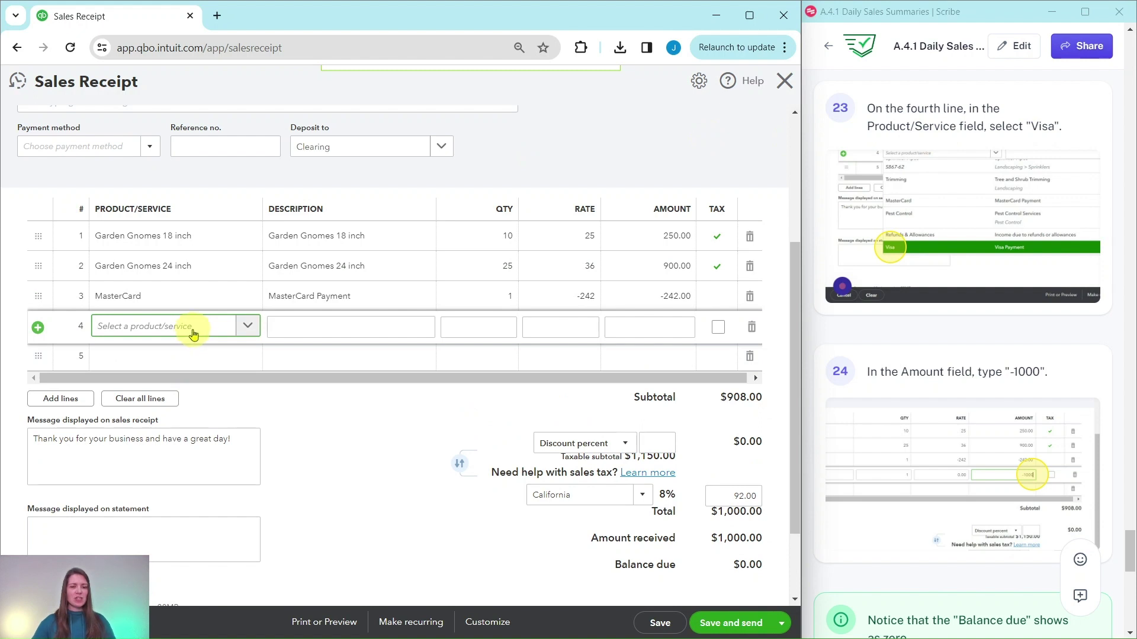
type("visa")
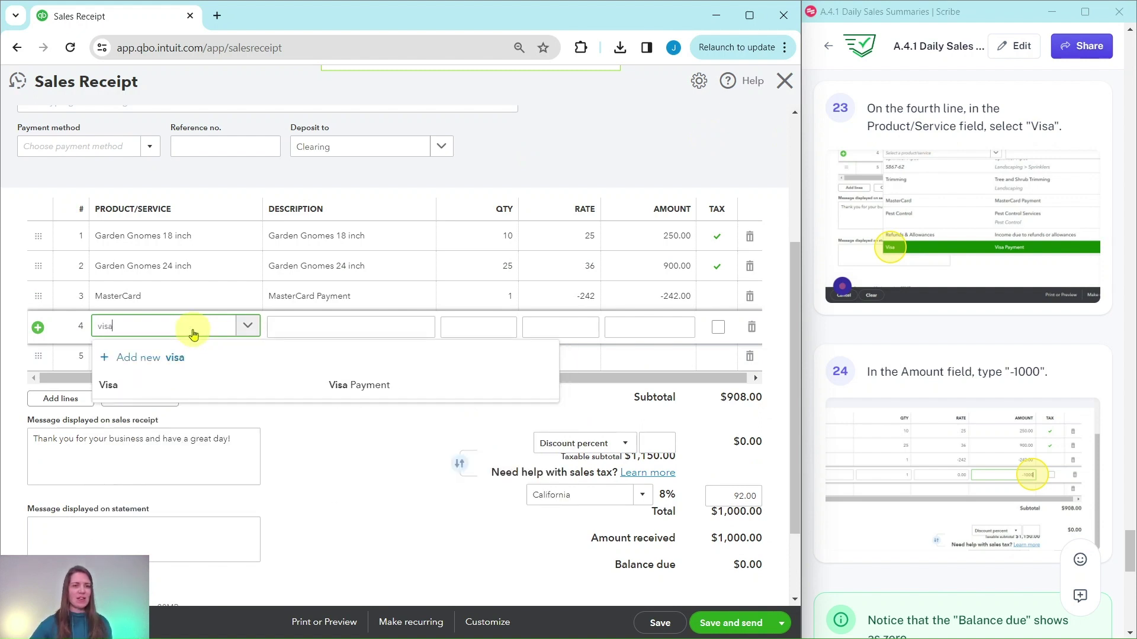
left_click(118, 384)
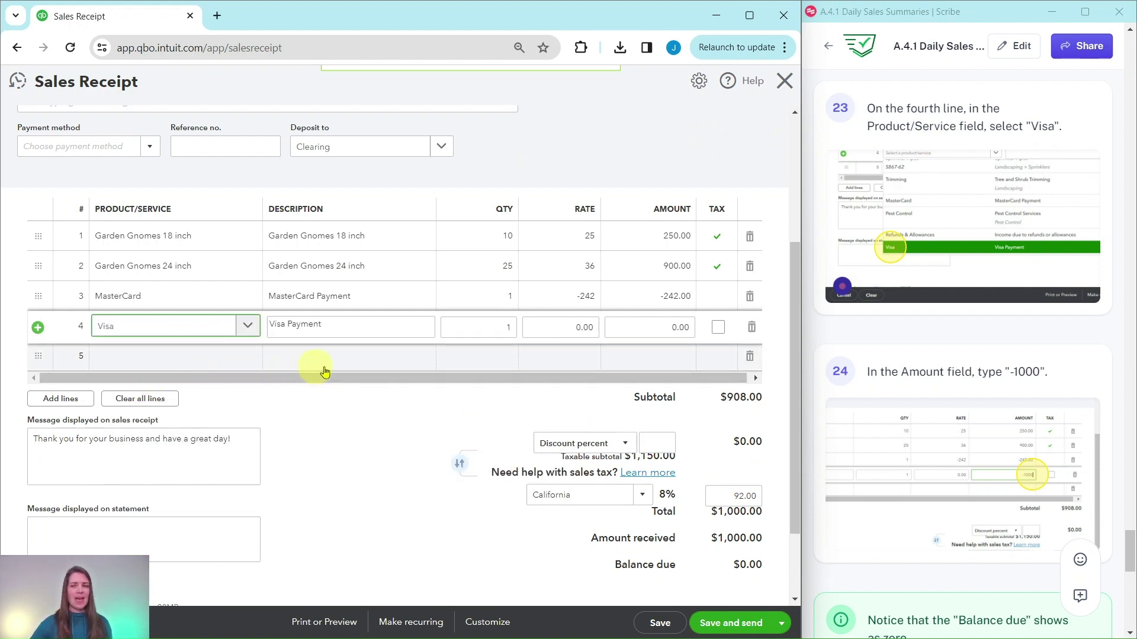
left_click_drag(667, 325, 690, 327)
type("-1000")
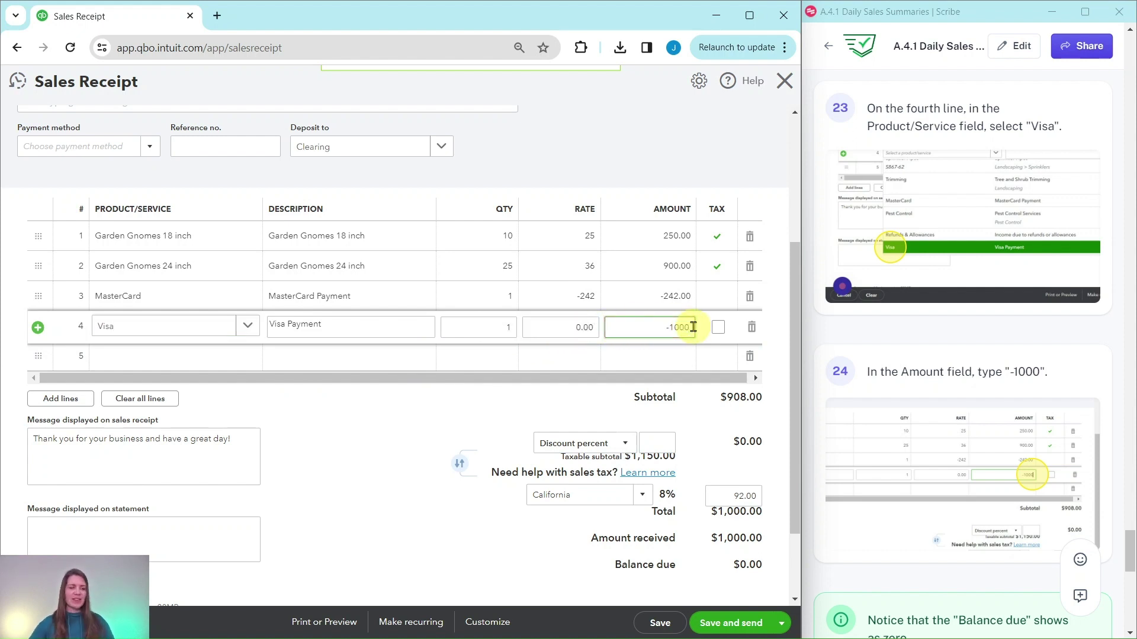
key("Tab")
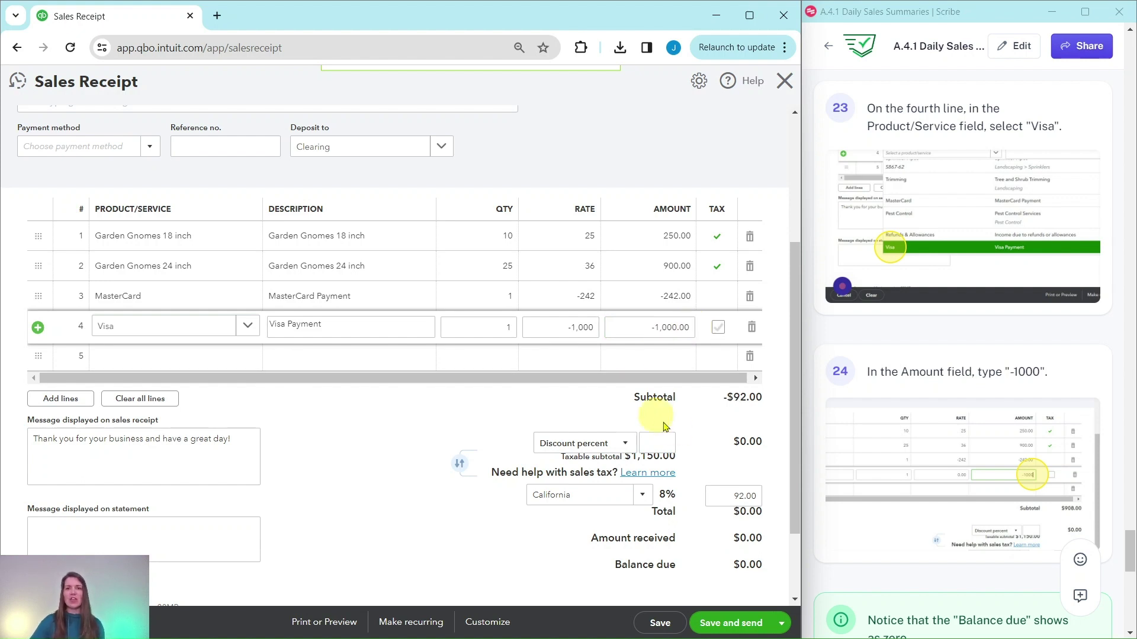
Check the Visa and MasterCard tender amounts in the Z-Out workbook in Excel, and return to the sales receipt.
scroll(906, 489, "down", 1)
scroll(905, 488, "down", 6)
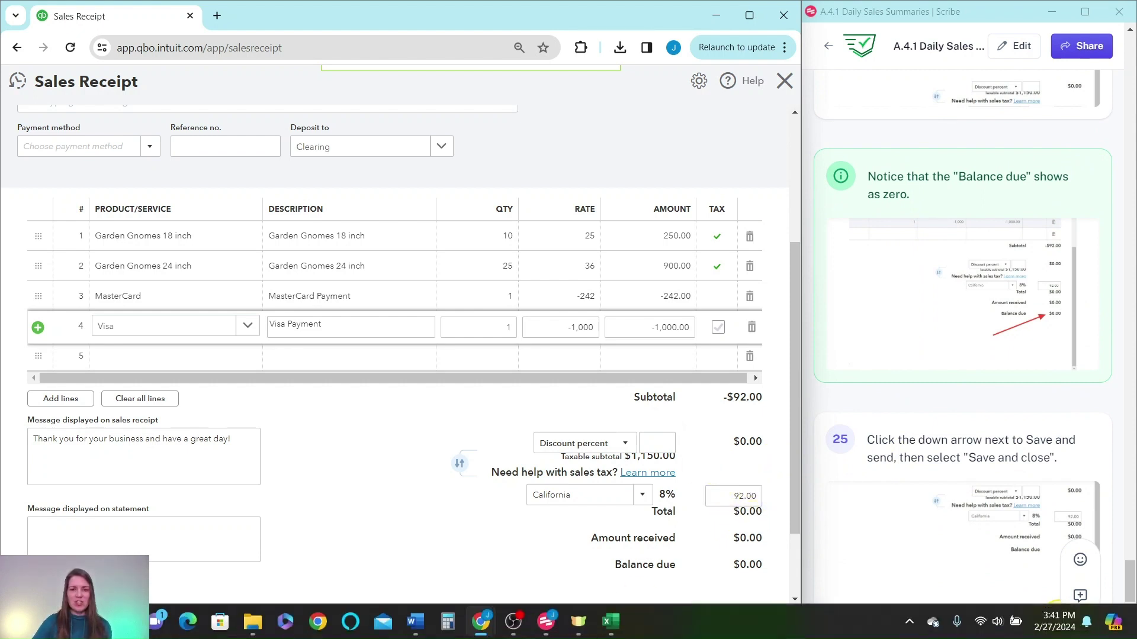
left_click(610, 621)
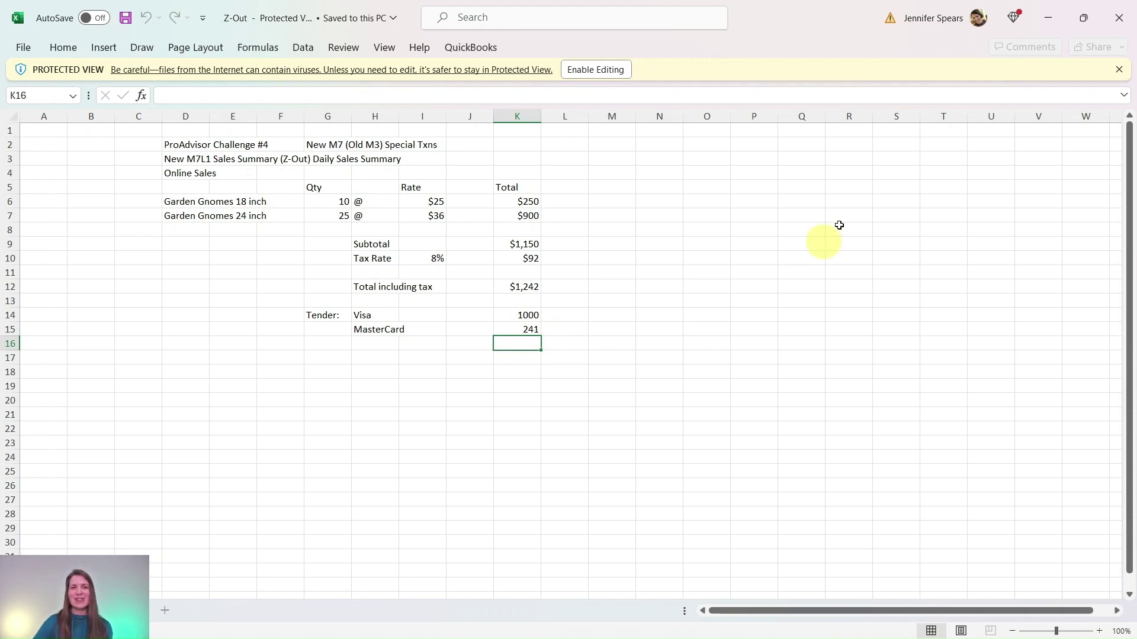
left_click(1050, 22)
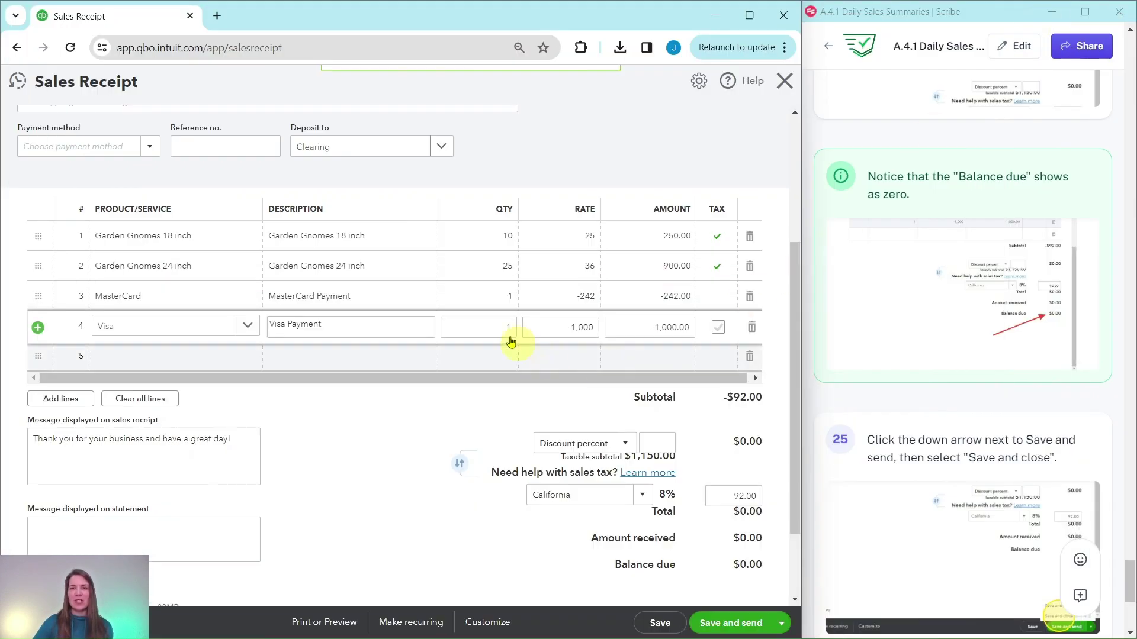
Save and close the completed daily sales receipt without sending it.
scroll(988, 305, "down", 4)
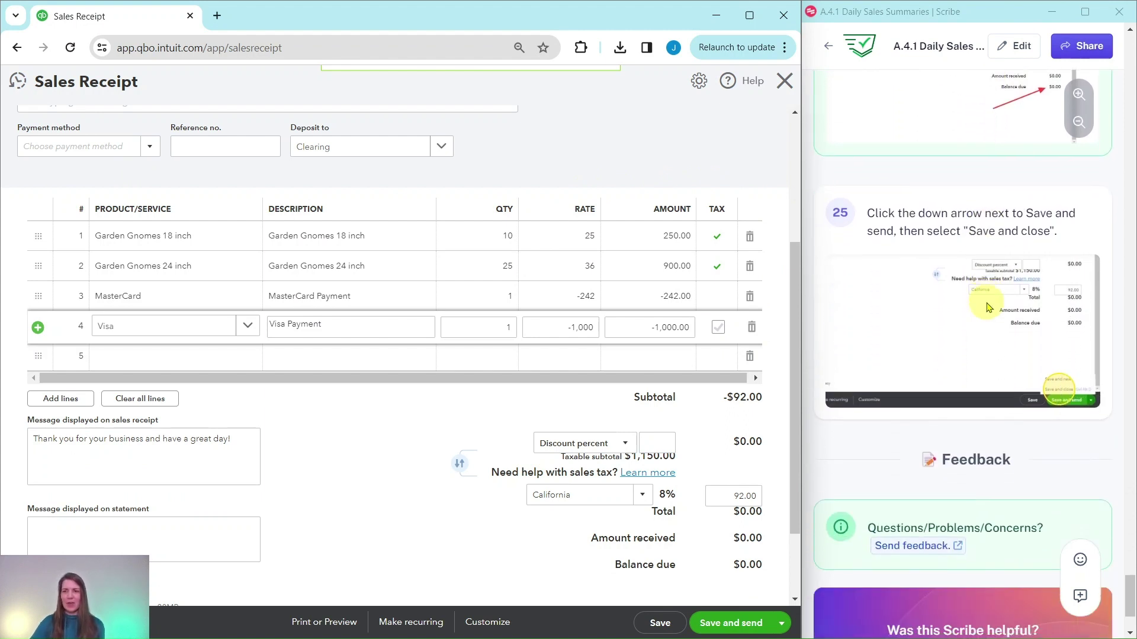
scroll(988, 307, "up", 1)
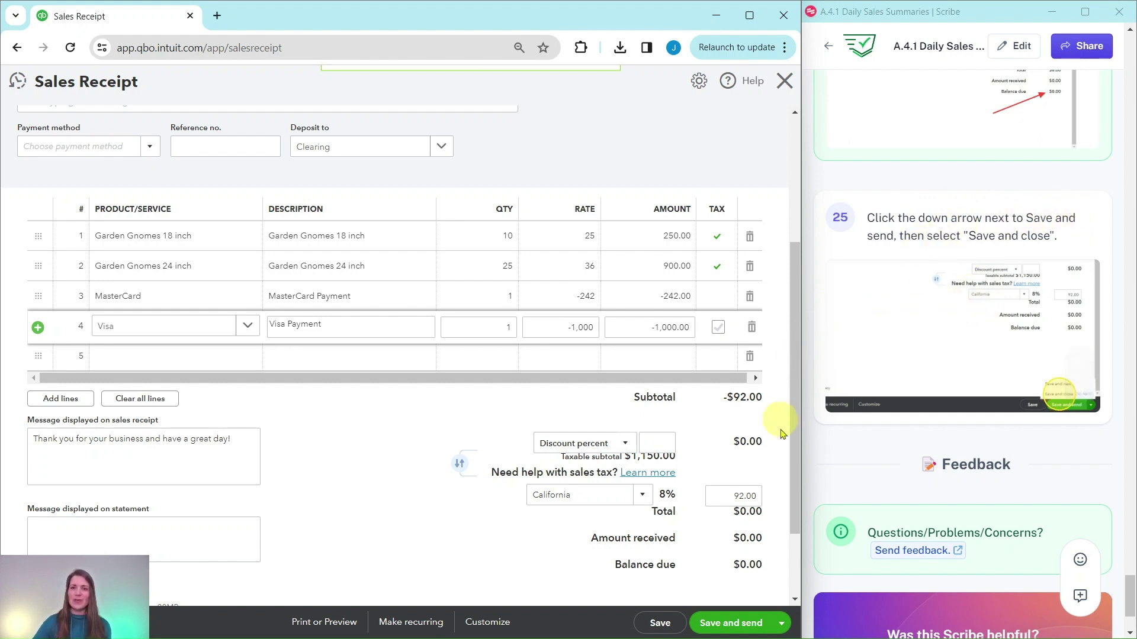
left_click(781, 625)
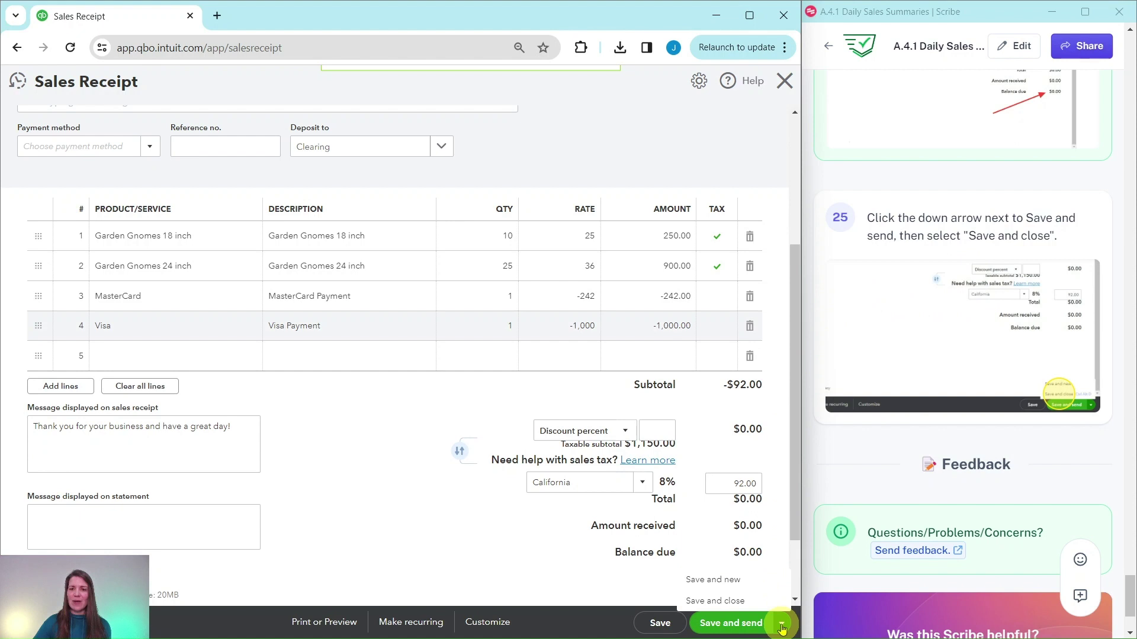
left_click(718, 602)
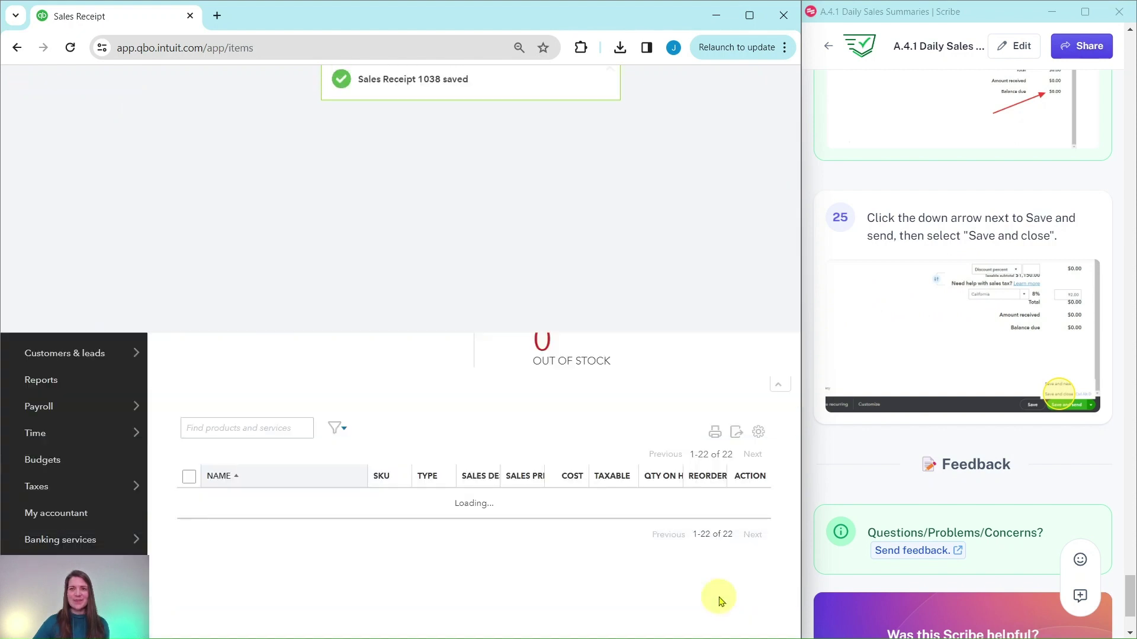